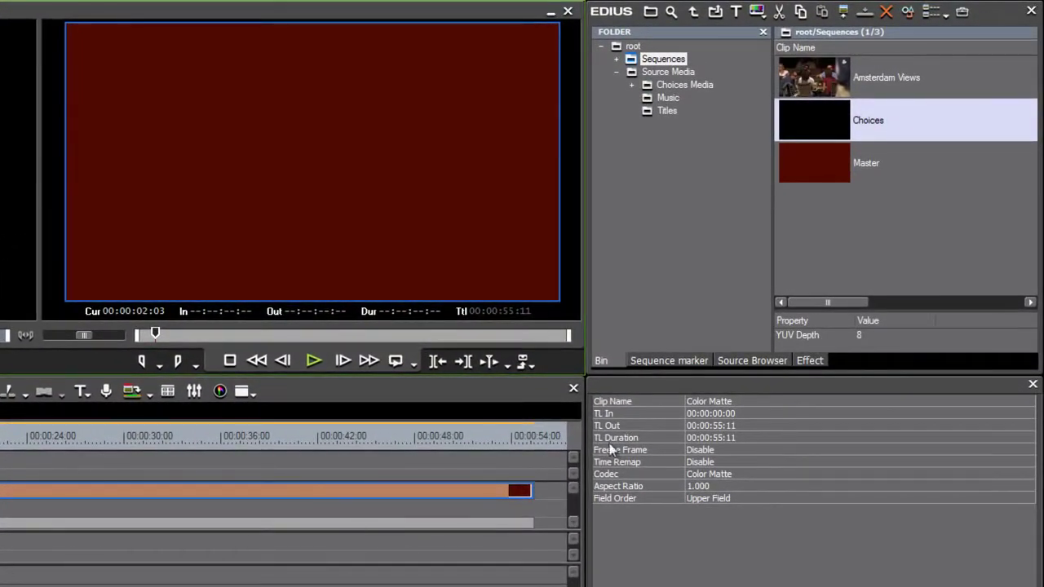
Open and scrub Amsterdam Views, return to Master, then reselect Amsterdam Views in the Bin
double_click(820, 84)
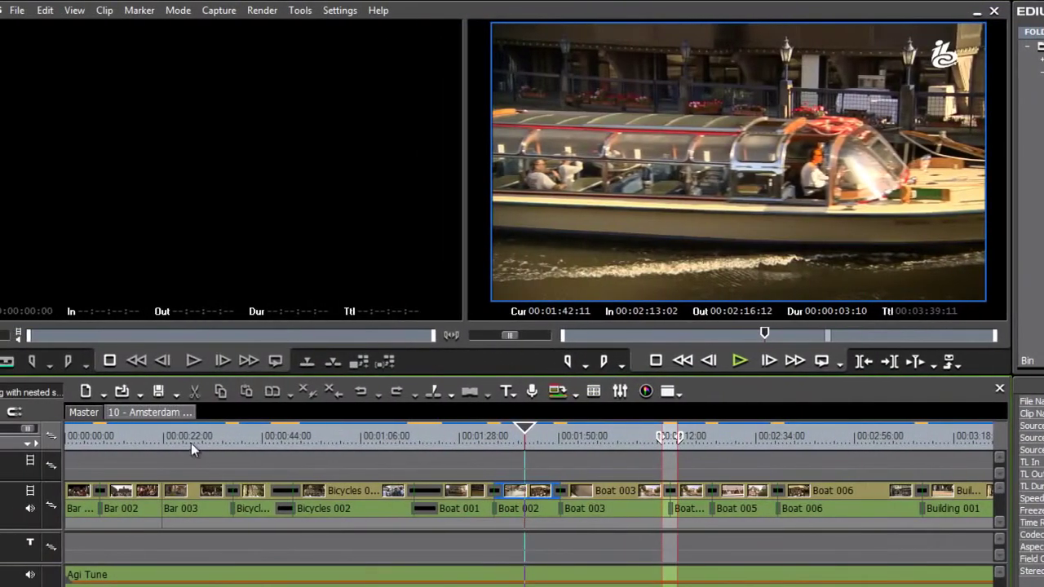
left_click_drag(148, 441, 249, 441)
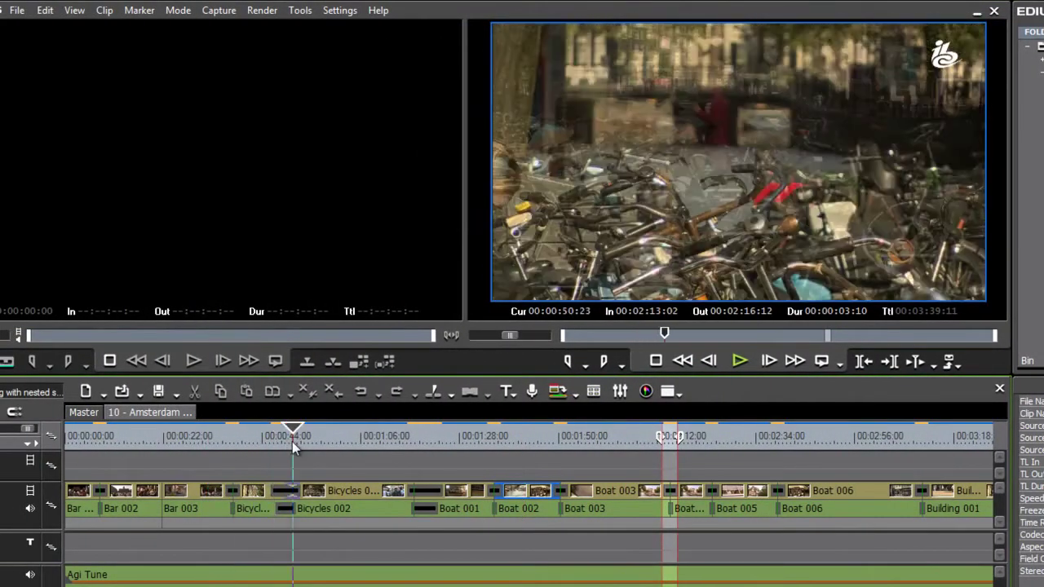
left_click(73, 413)
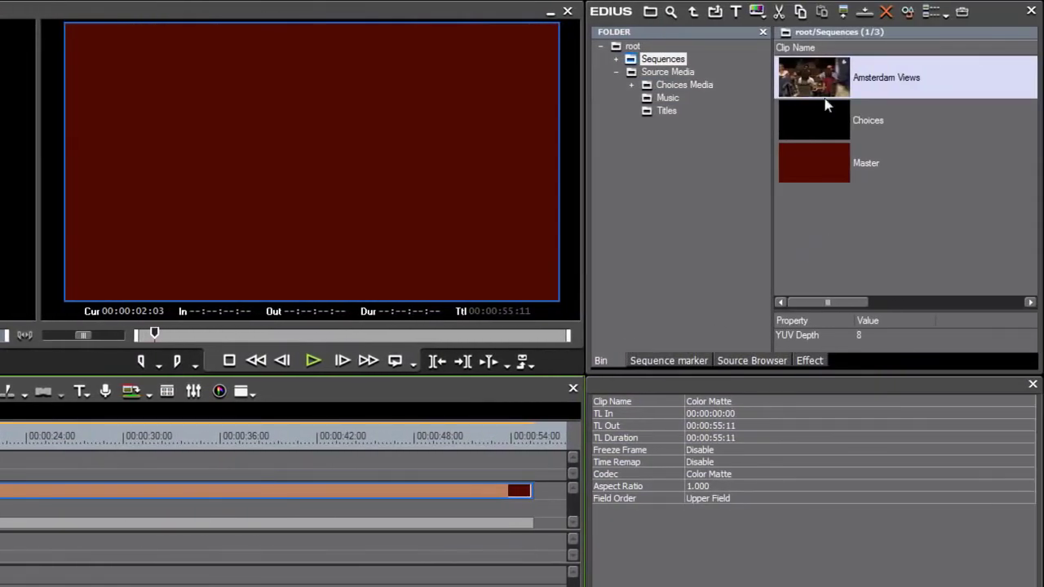
left_click(825, 85)
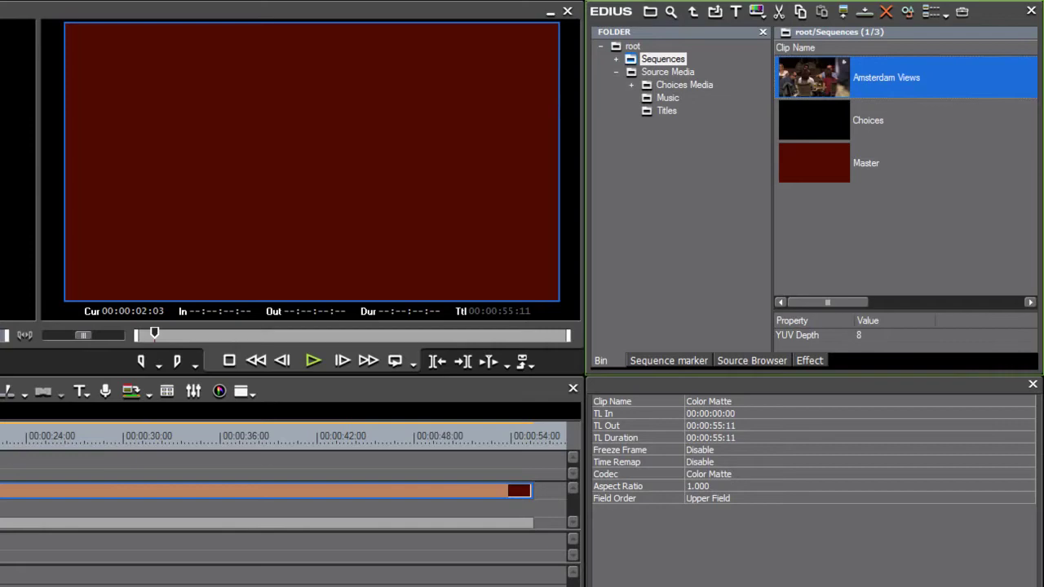
left_click(226, 223)
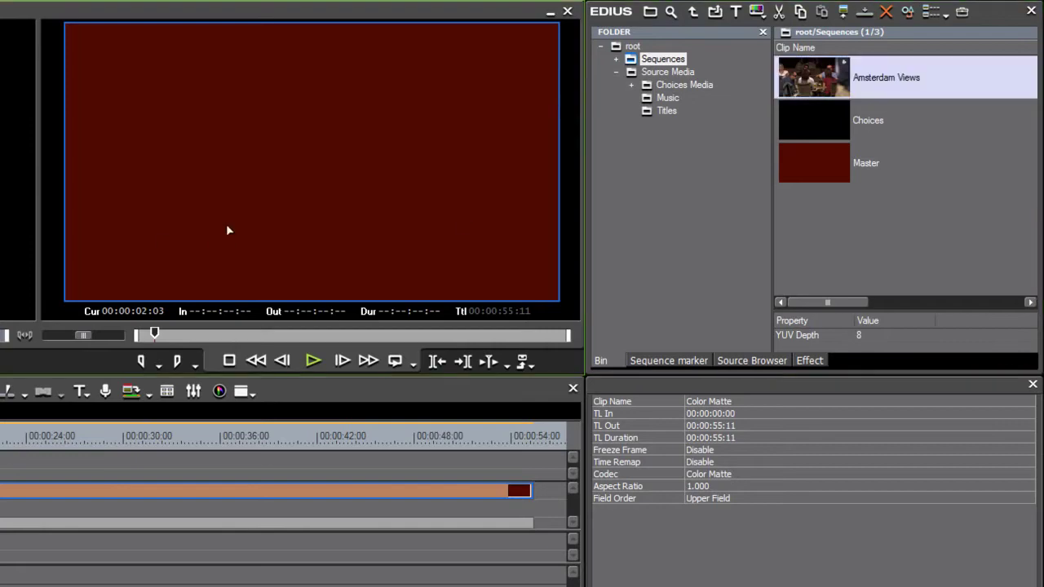
Load Amsterdam Views into the source player, cued to the bicycles shot at 00:01:03:07, with Master kept on the timeline
double_click(807, 87)
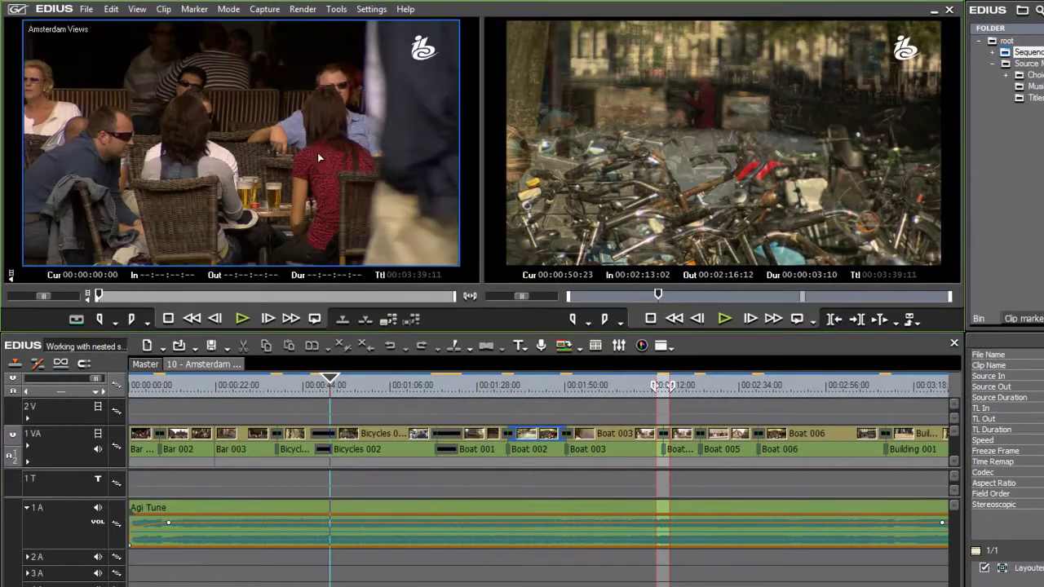
left_click_drag(149, 298, 316, 291)
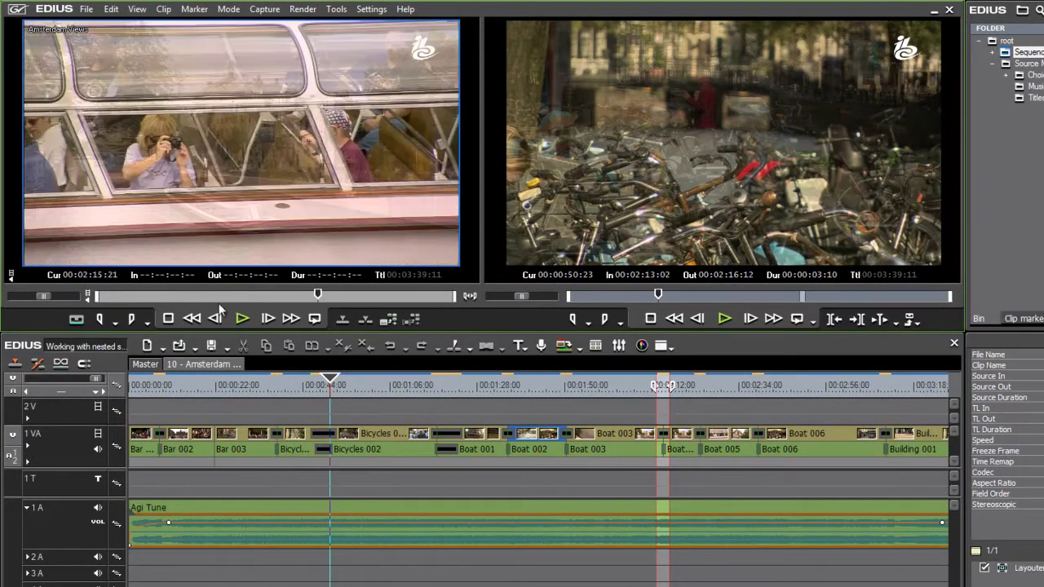
left_click(201, 295)
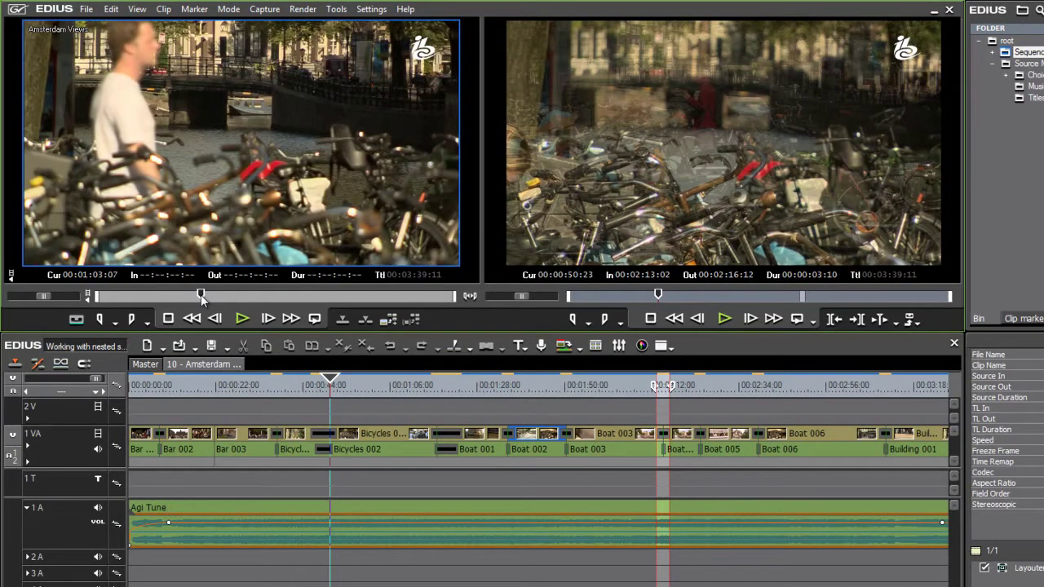
left_click(145, 364)
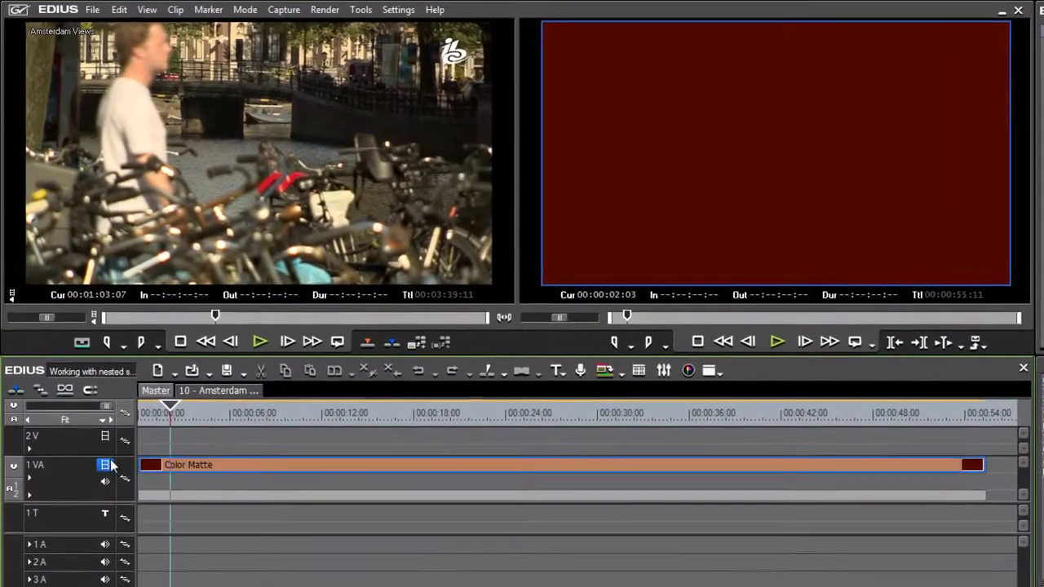
Nest Amsterdam Views on track 2V above the Color Matte, mute its 1A audio, and preview it zoomed out
left_click(107, 464)
left_click(107, 465)
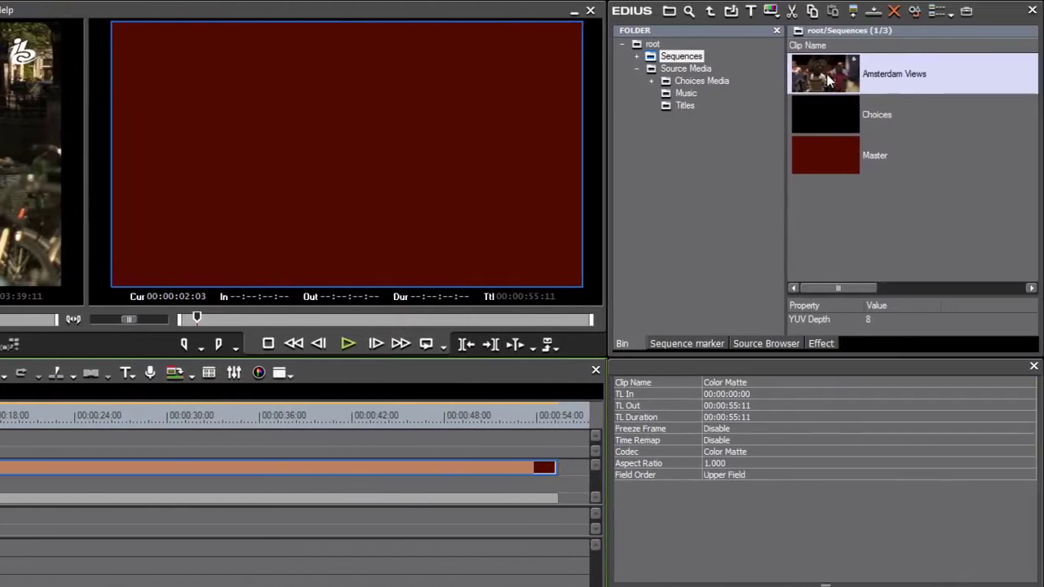
left_click_drag(828, 77, 167, 447)
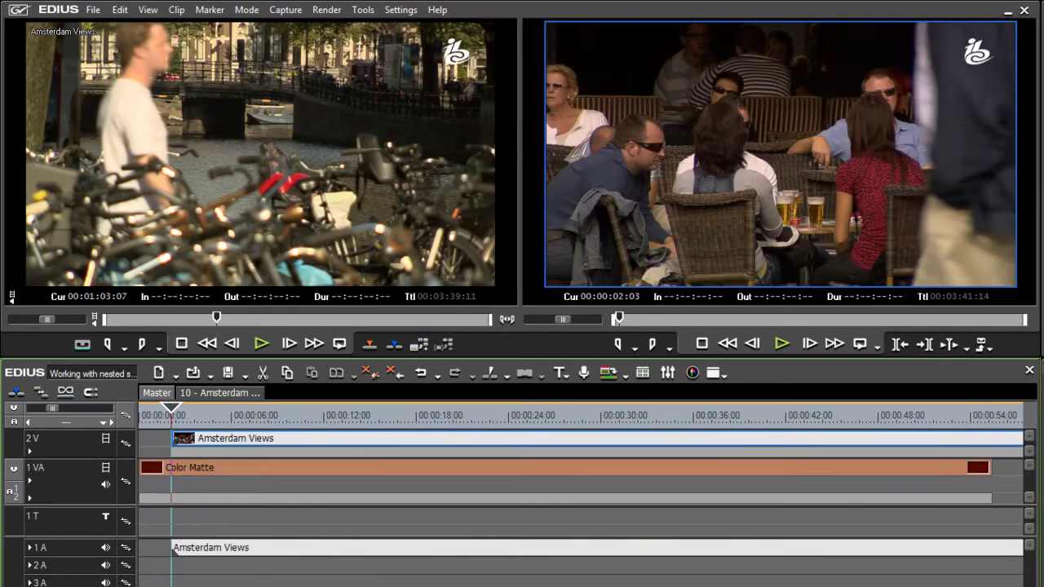
left_click(105, 547)
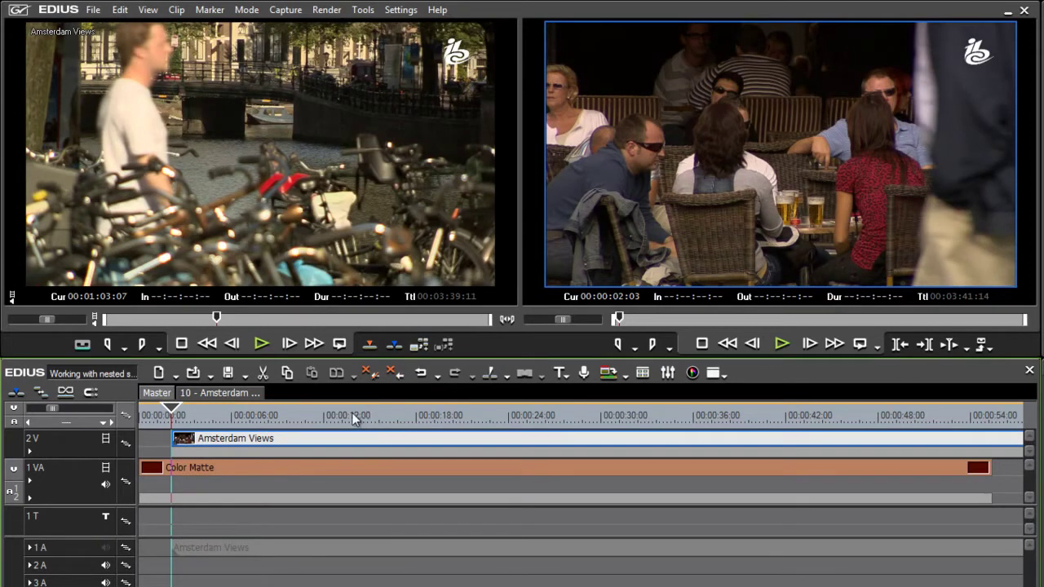
left_click_drag(31, 424, 65, 426)
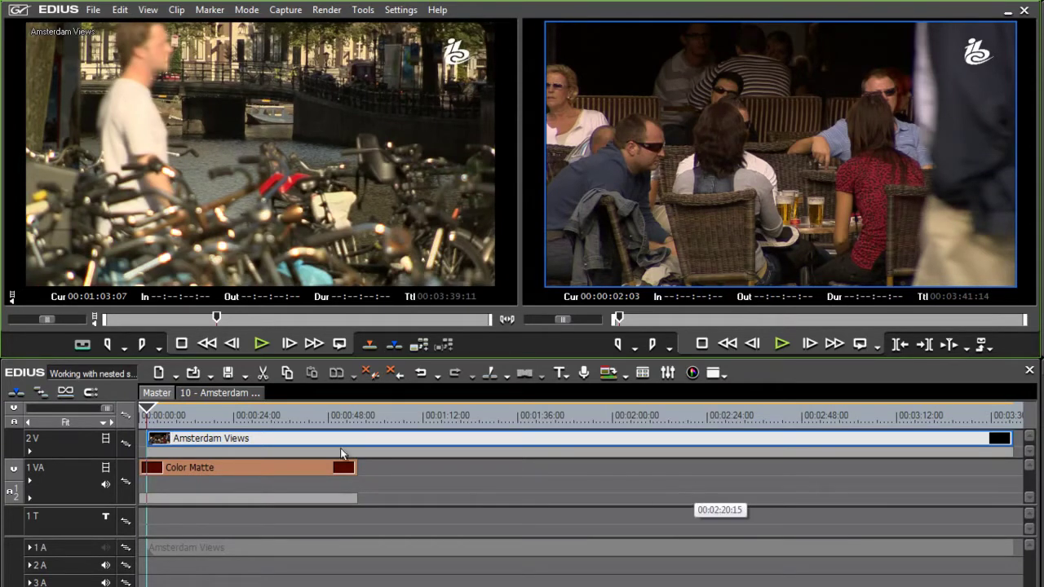
mouse_move(245, 415)
left_mouse_down()
mouse_move(429, 414)
mouse_move(556, 434)
mouse_move(990, 433)
mouse_move(234, 430)
left_mouse_up()
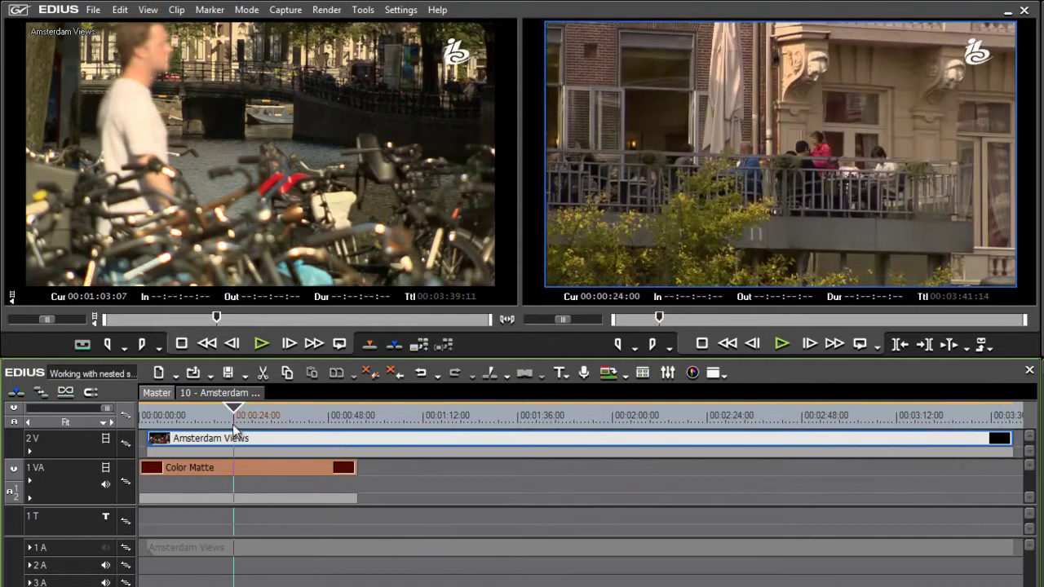
left_click(383, 467)
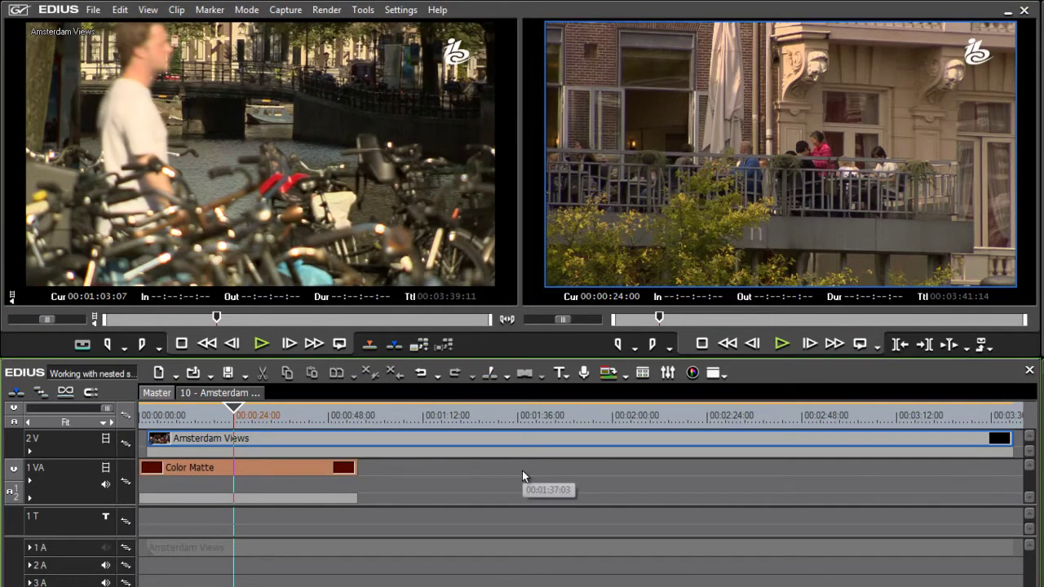
Open the nested Amsterdam Views clip and park the playhead on the cafe shot at 00:00:16:14
double_click(298, 445)
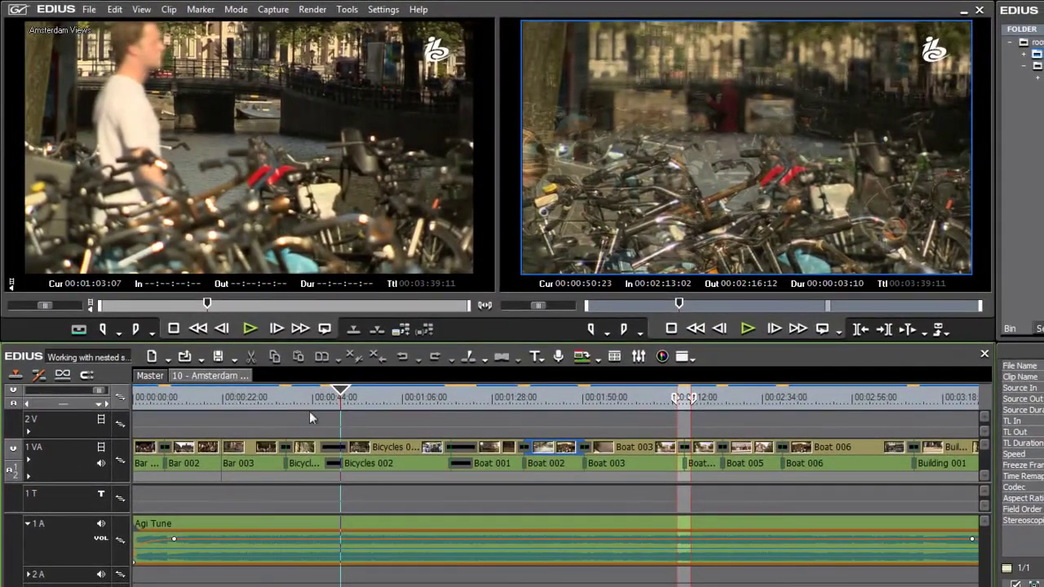
left_click(263, 402)
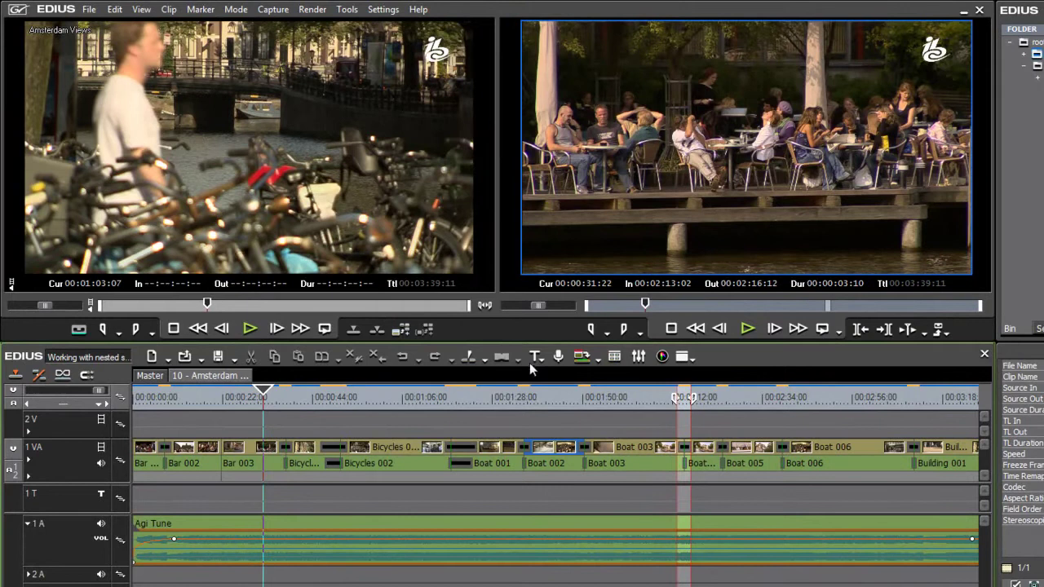
left_click(174, 397)
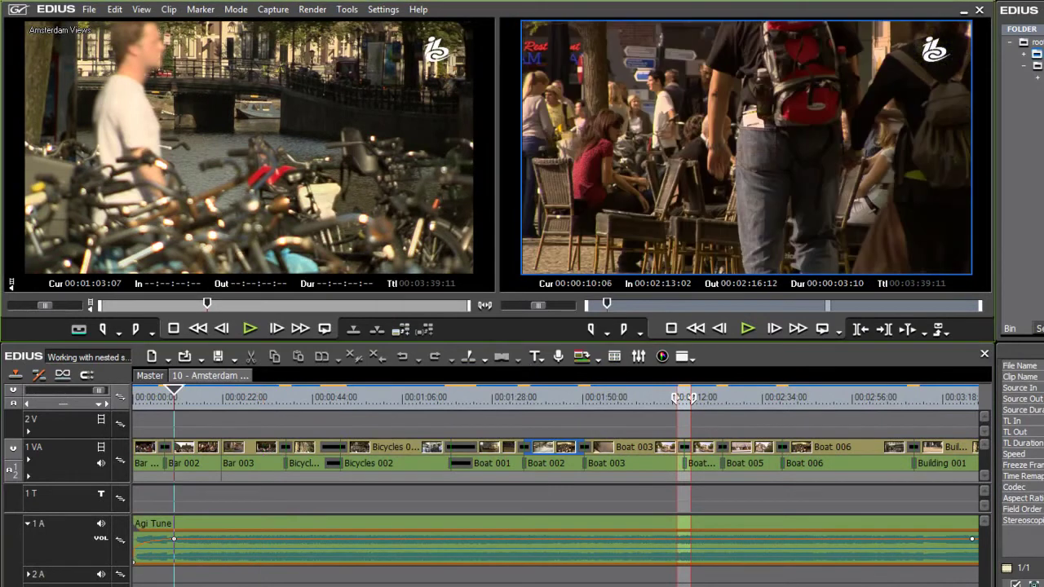
left_click(201, 398)
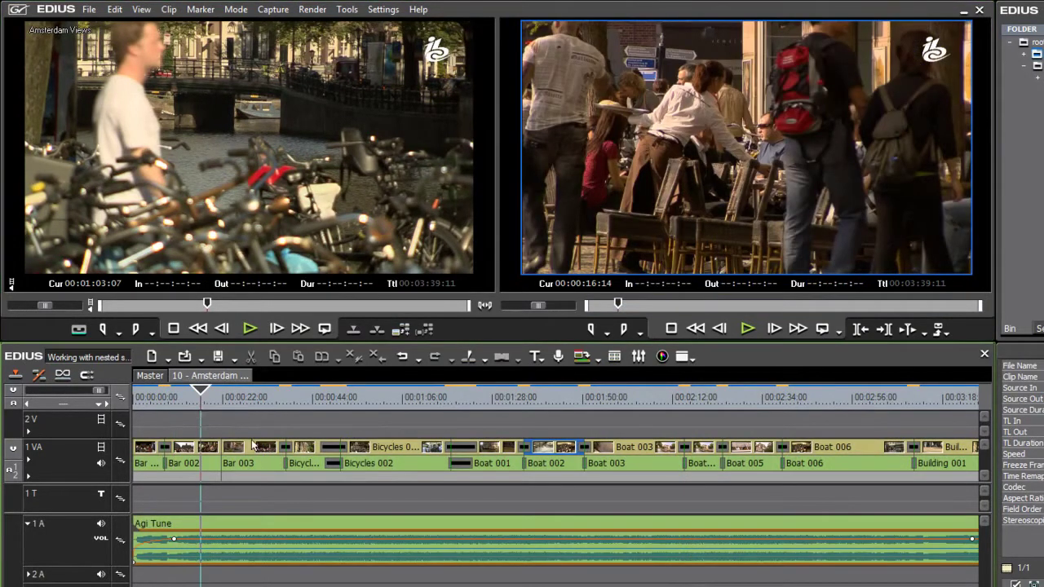
left_click(537, 356)
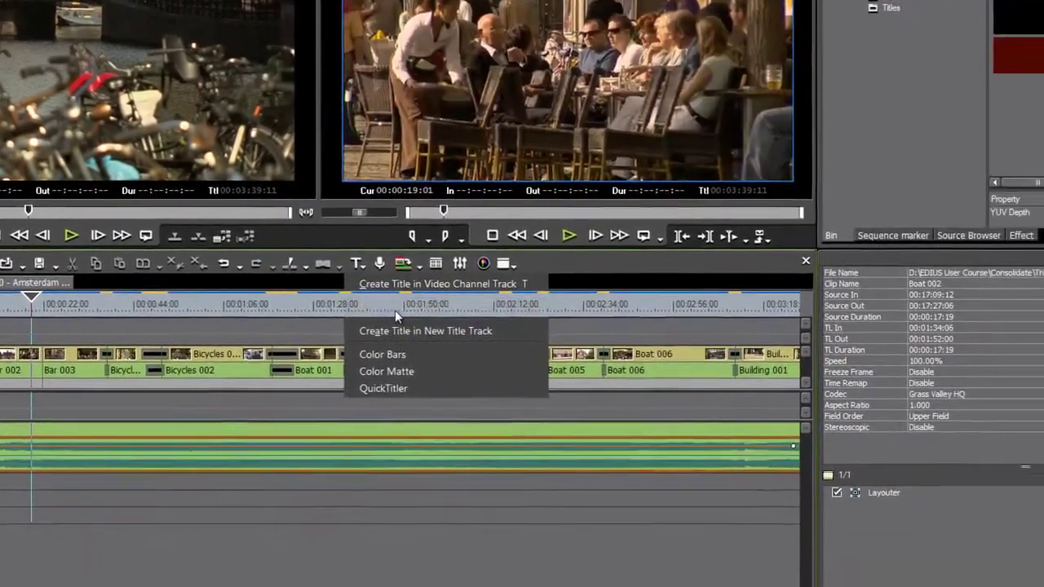
Create a 1T title reading AMSTERDAM in Quick Titler, centred in the frame, and close the titler
left_click(575, 400)
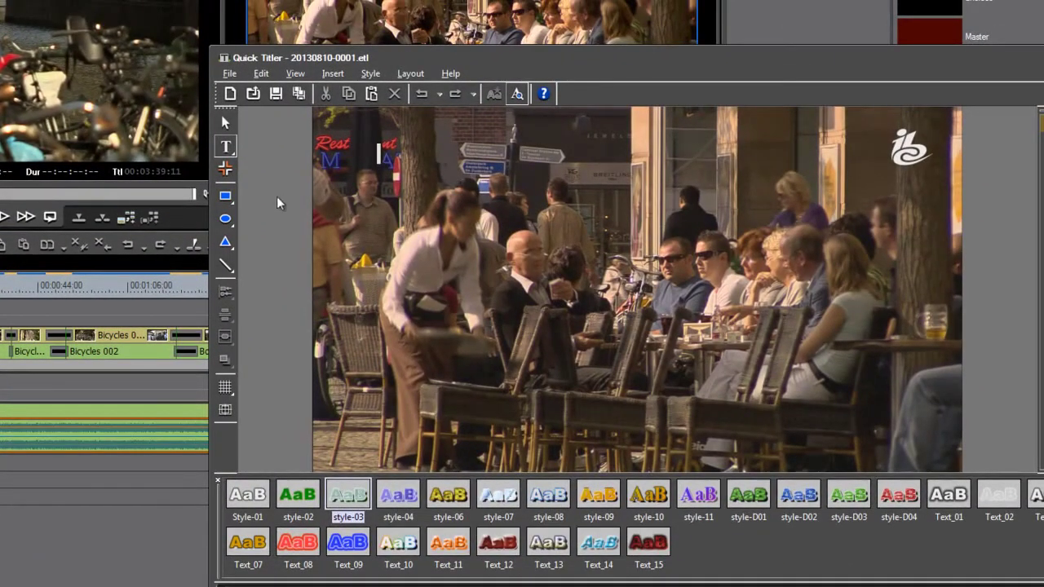
type("AMSTERDAM")
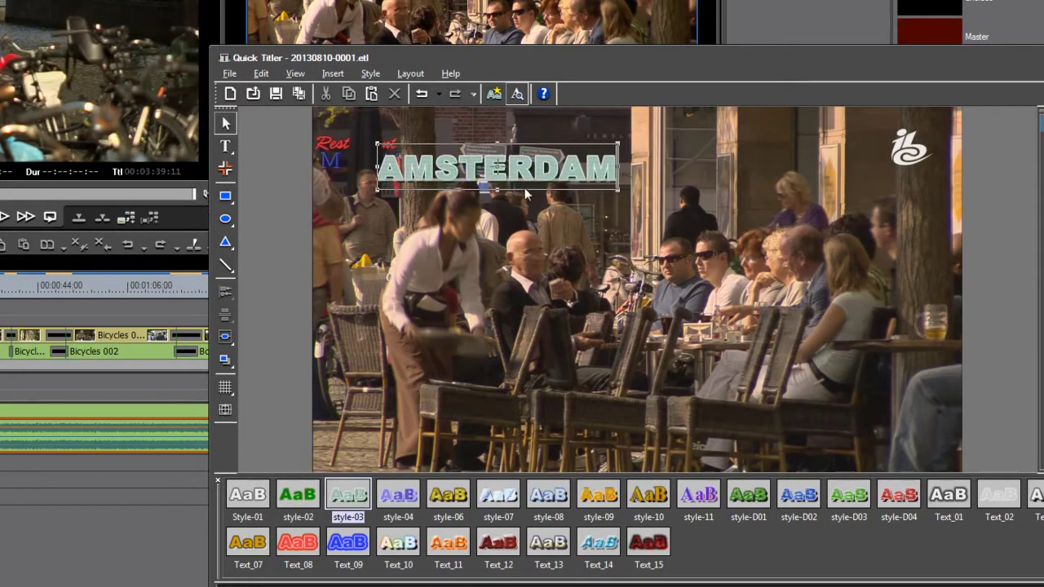
left_click(618, 188)
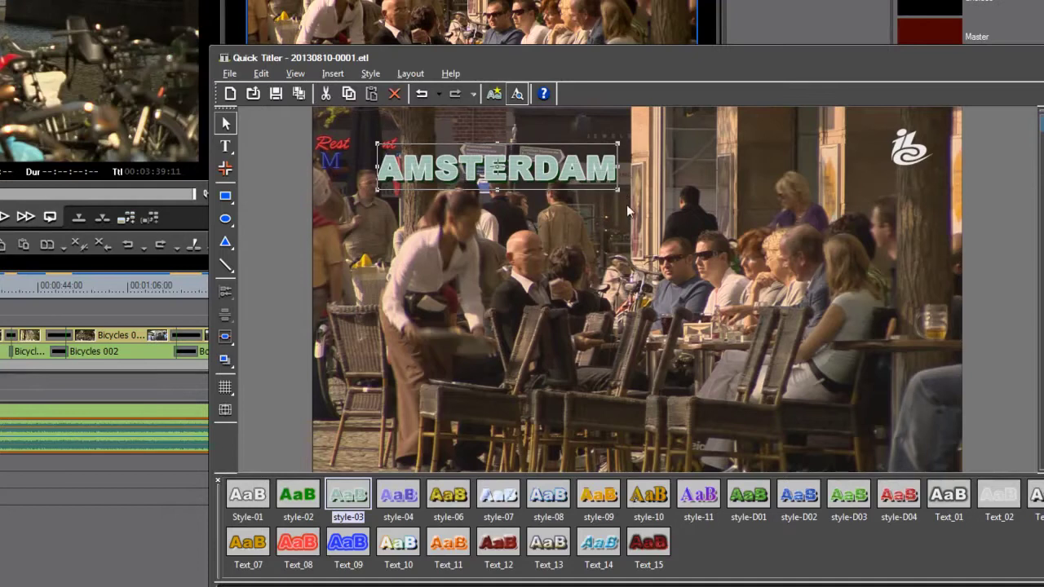
left_click_drag(615, 186, 755, 275)
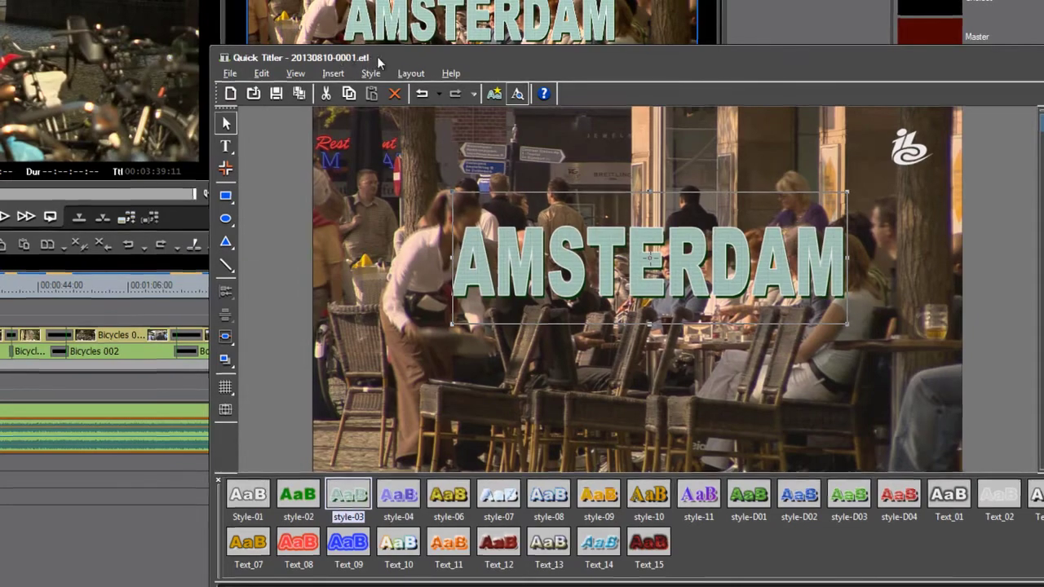
left_click_drag(377, 57, 118, 67)
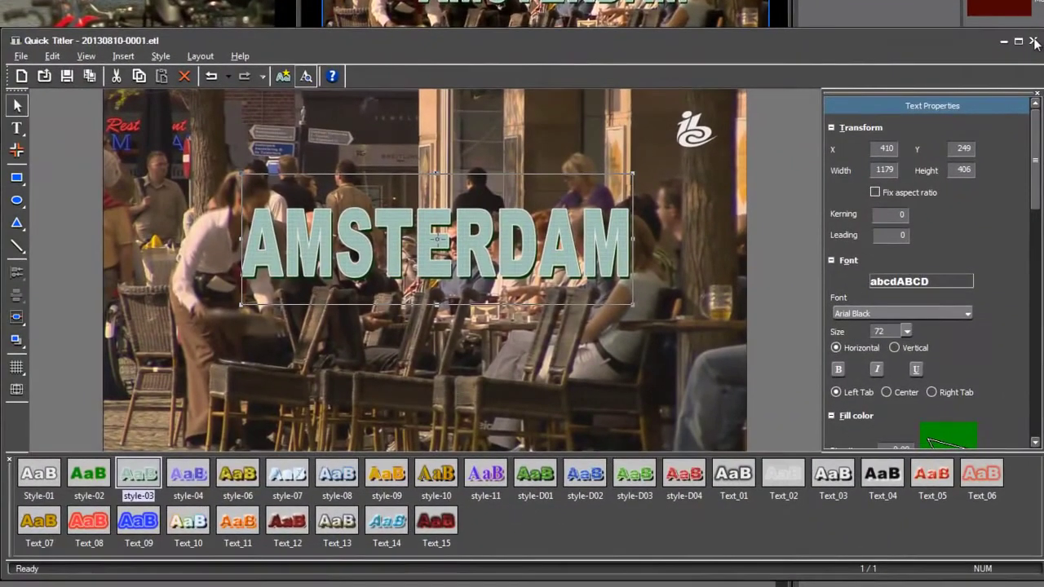
left_click(1033, 40)
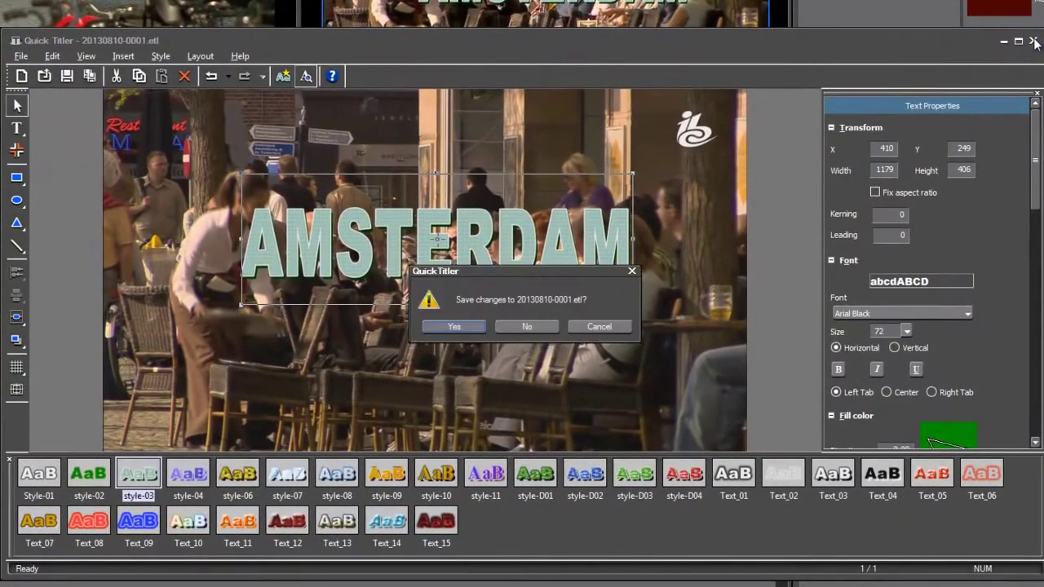
Save the AMSTERDAM title, lengthen its 1T clip past 00:01:26, and review it and Master
left_click(450, 326)
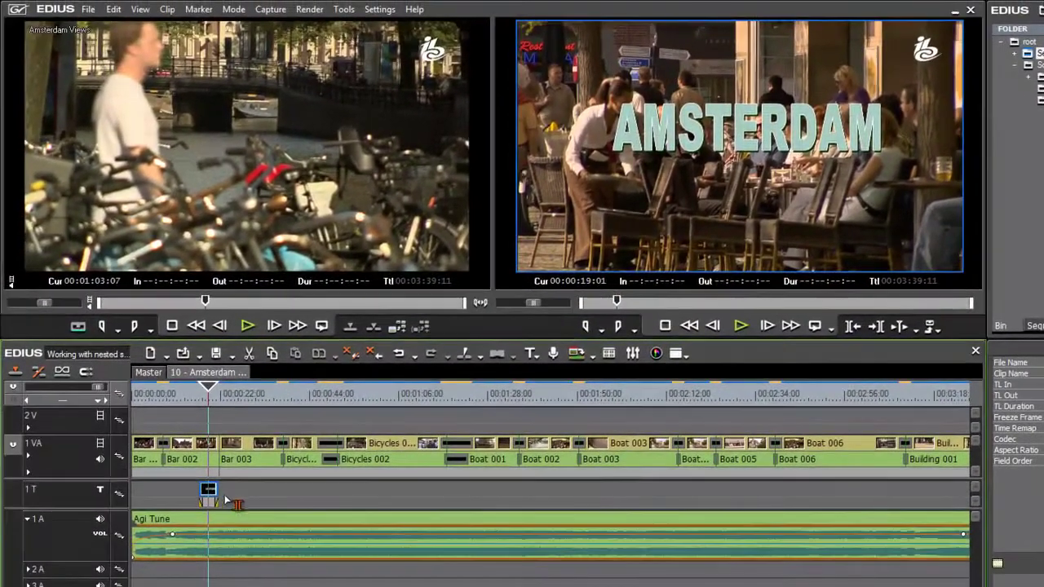
left_click_drag(107, 408, 168, 414)
left_click_drag(278, 497, 669, 501)
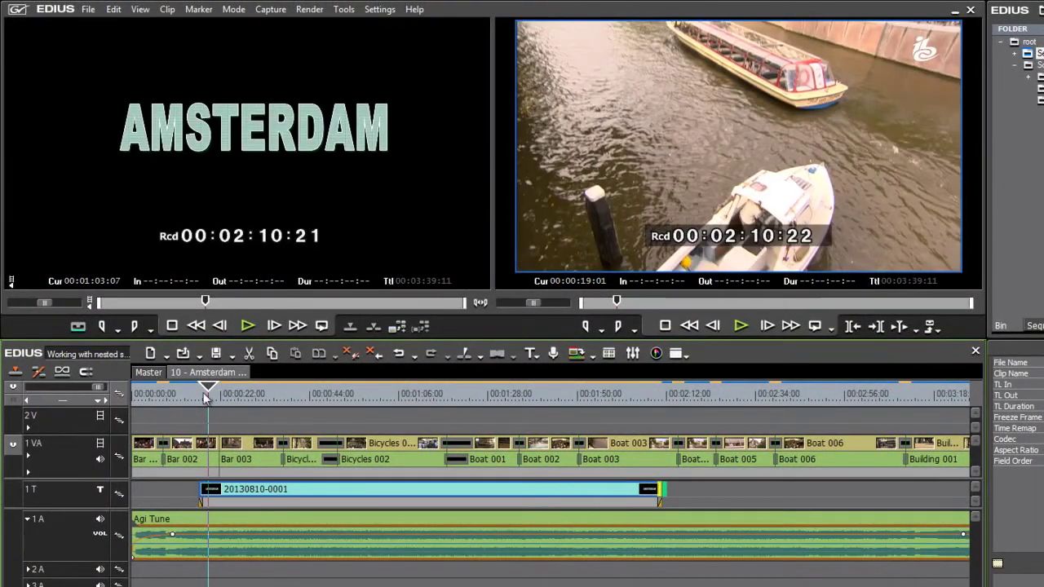
left_click_drag(211, 390, 673, 445)
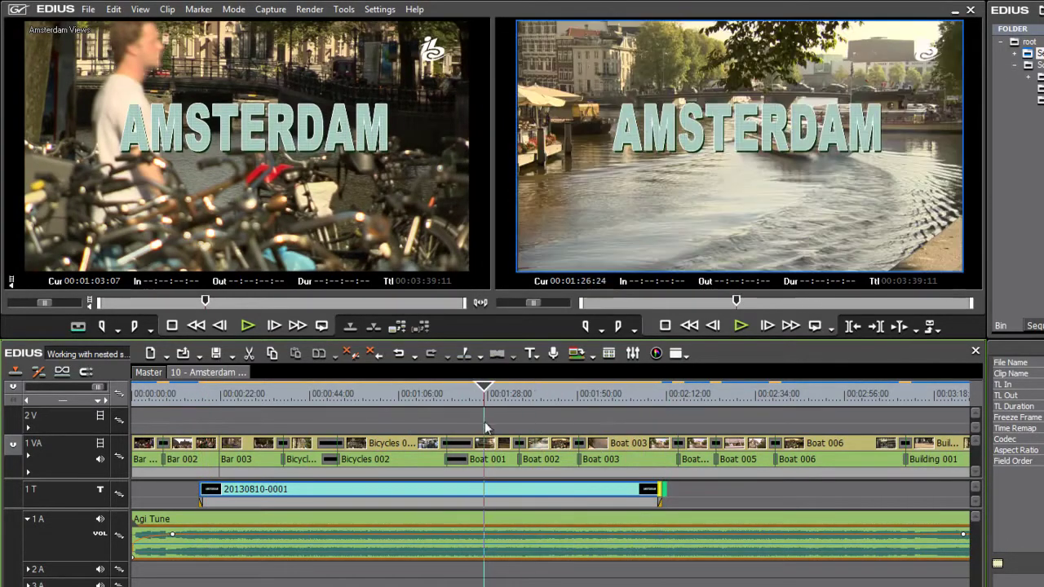
left_click(148, 372)
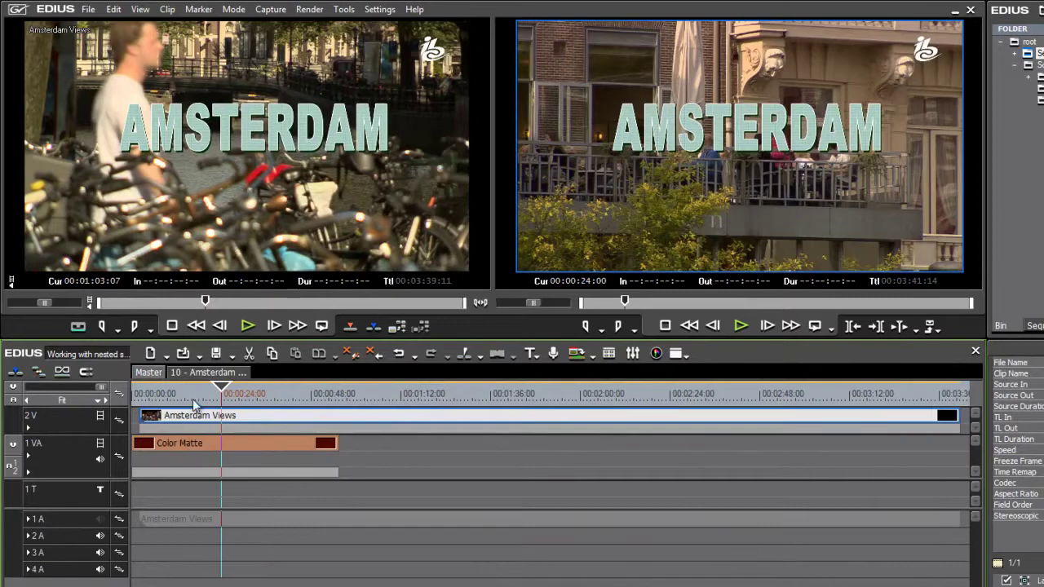
left_click_drag(198, 395, 228, 397)
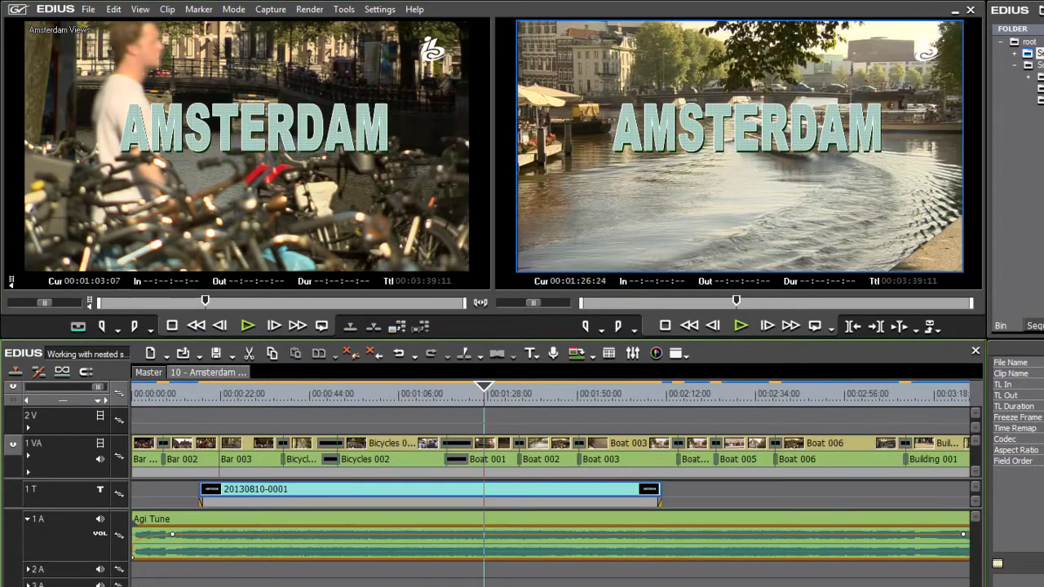
Stretch the AMSTERDAM title to the sequence end and extend the nested Amsterdam Views clip in Master
scroll(355, 498, "right", 5)
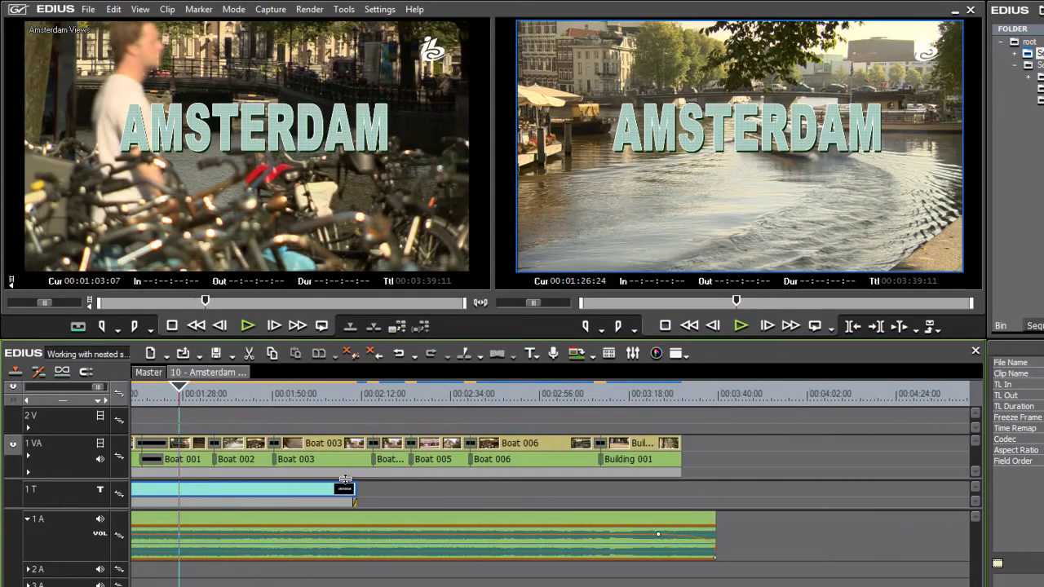
left_click_drag(355, 493, 810, 493)
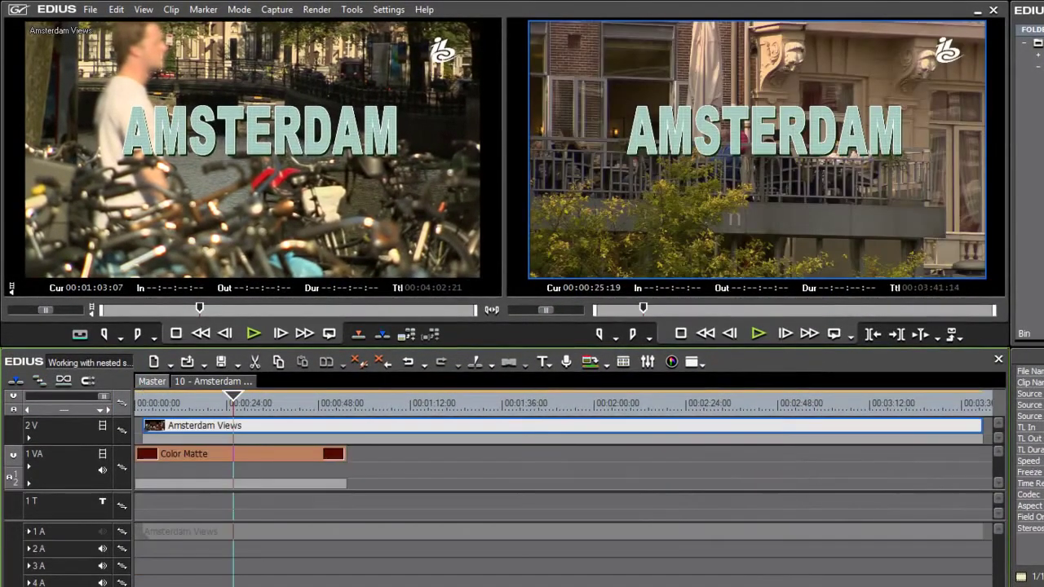
scroll(776, 391, "right", 5)
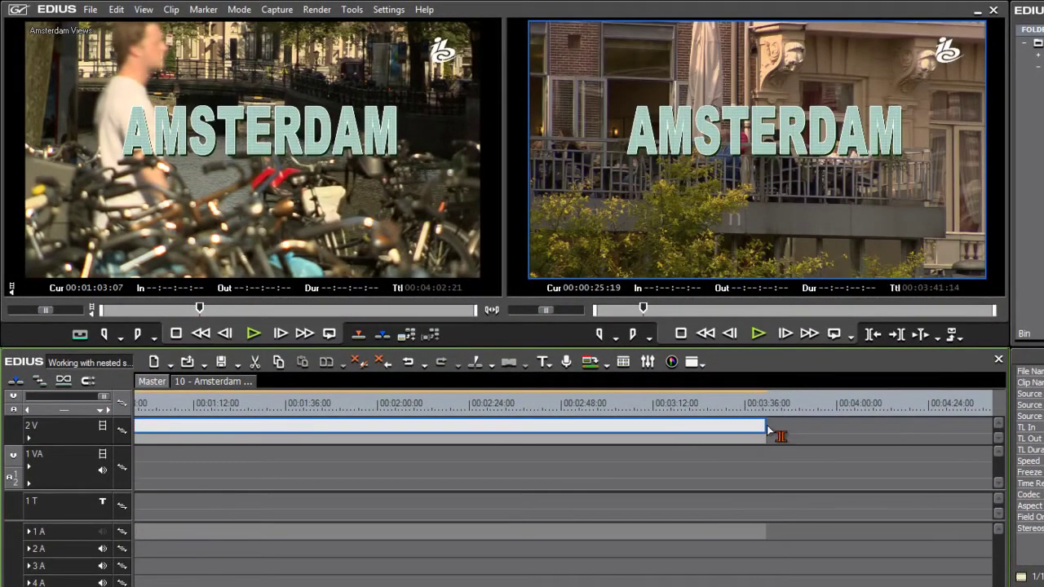
left_click_drag(770, 432, 858, 432)
Extend the Color Matte to the end of Amsterdam Views and preview Master's ending near 00:03:55
left_click(832, 418)
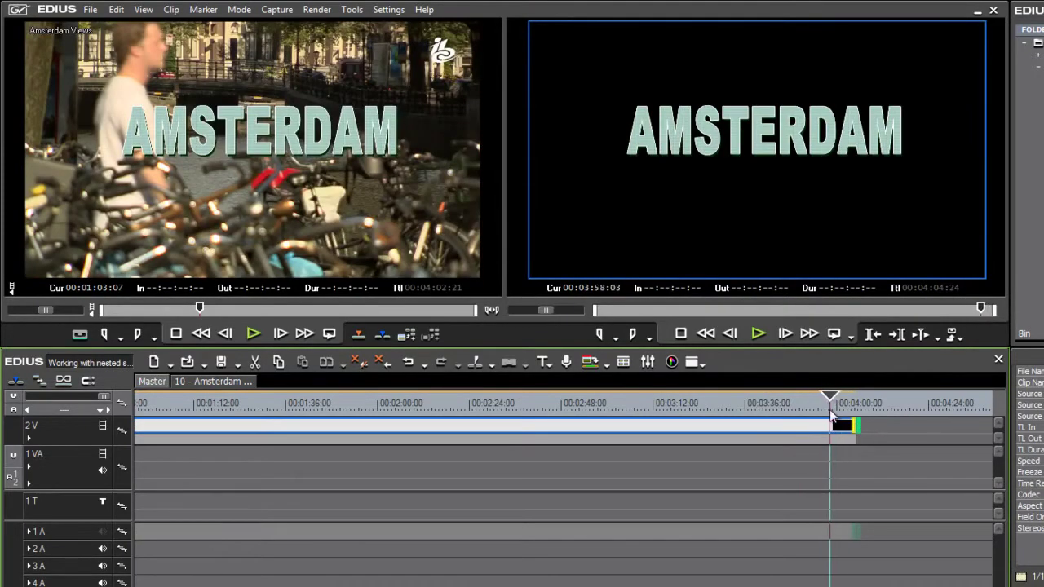
left_click(56, 411)
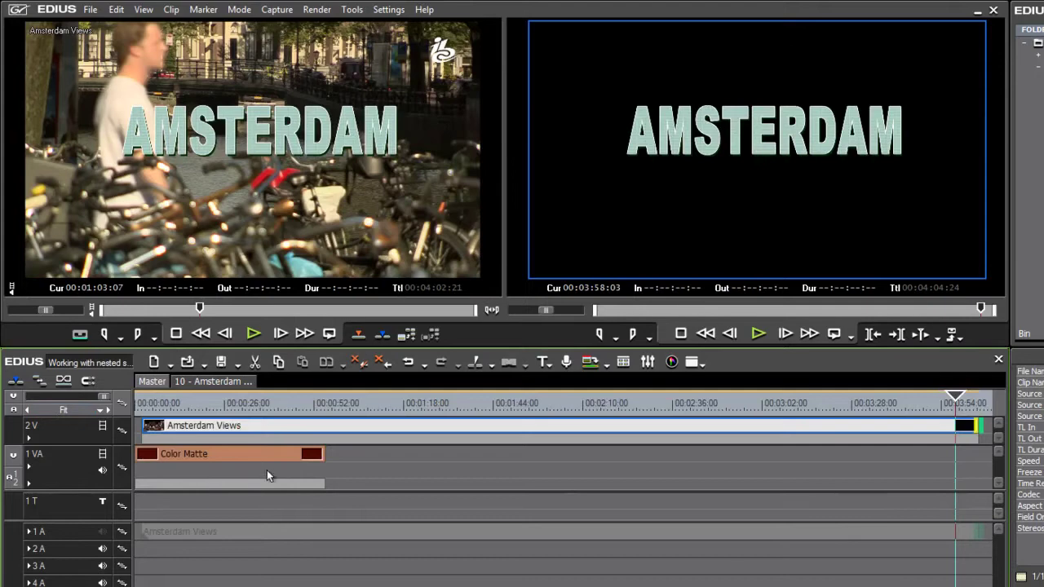
left_click_drag(321, 457, 978, 477)
left_click(783, 403)
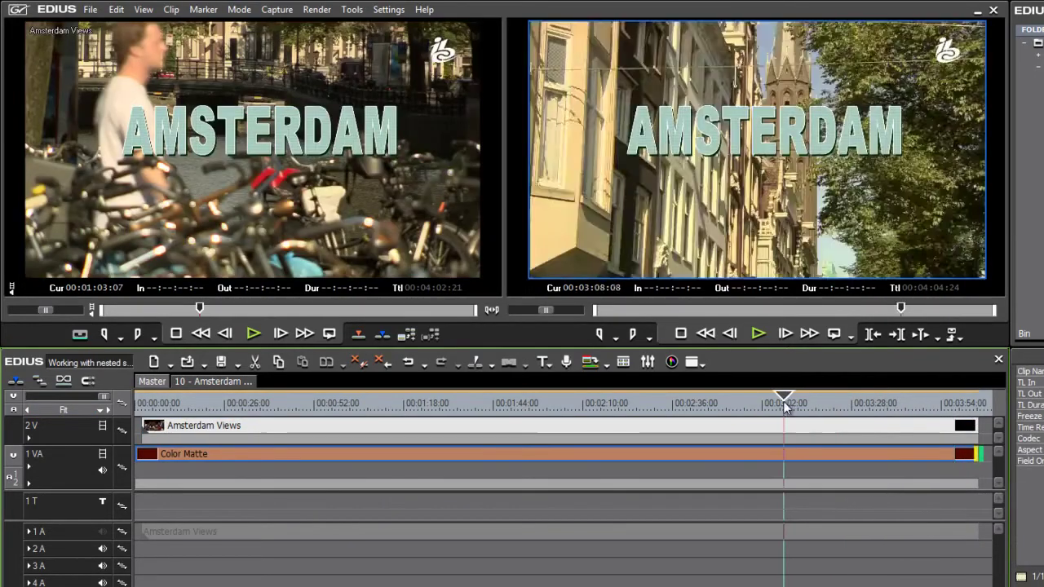
left_click_drag(784, 415, 932, 413)
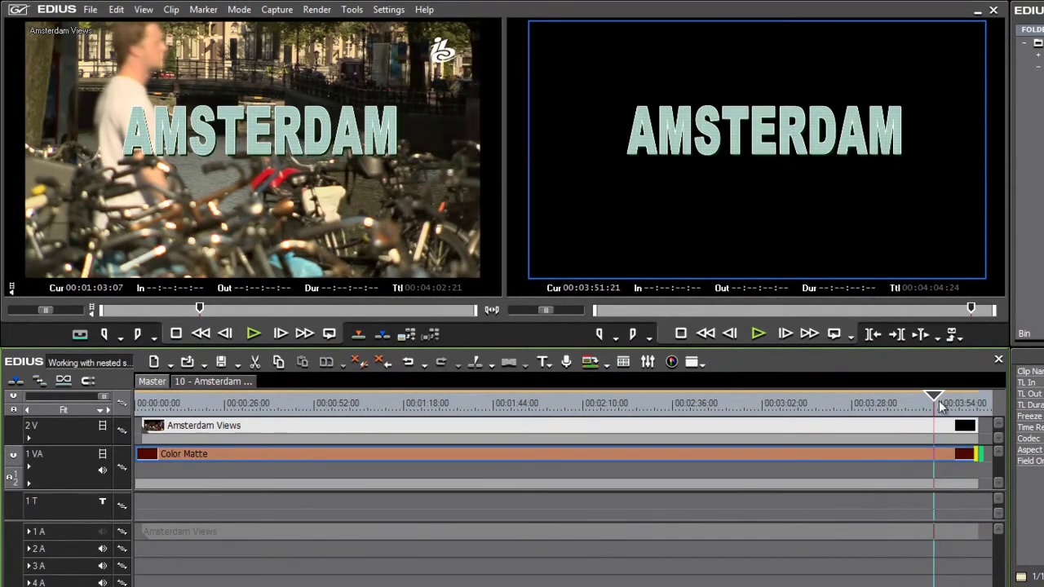
left_click(940, 403)
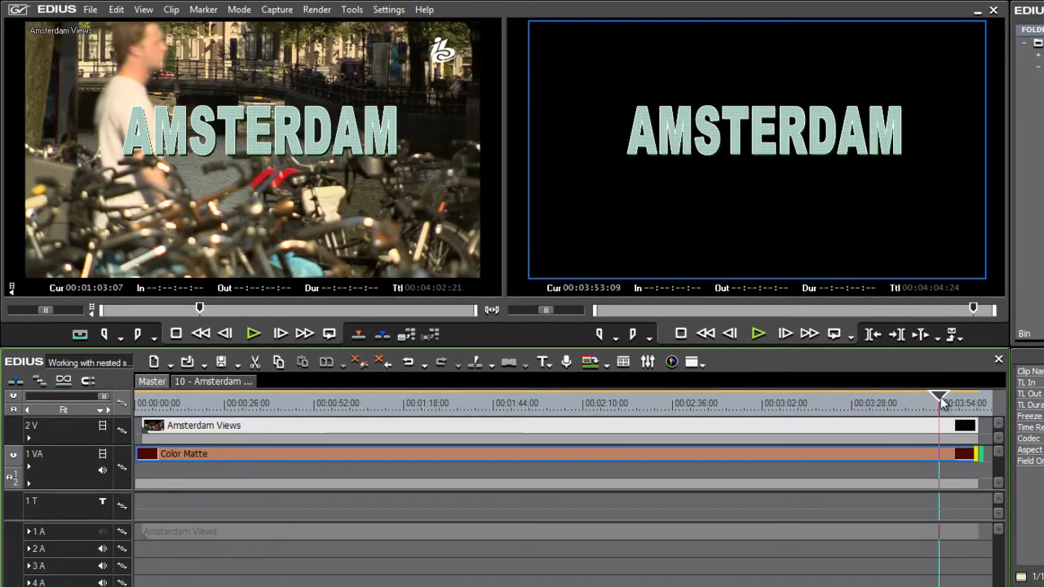
left_click(947, 402)
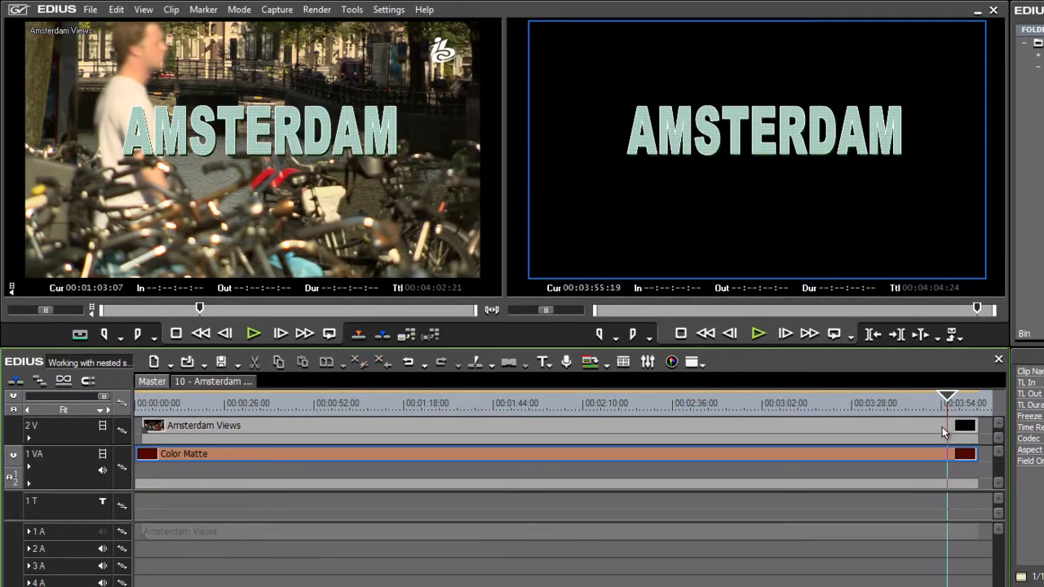
Change the project's Video Channels to YCbCr + Alpha and check the dark red matte behind the title
left_click(942, 411)
left_click(388, 9)
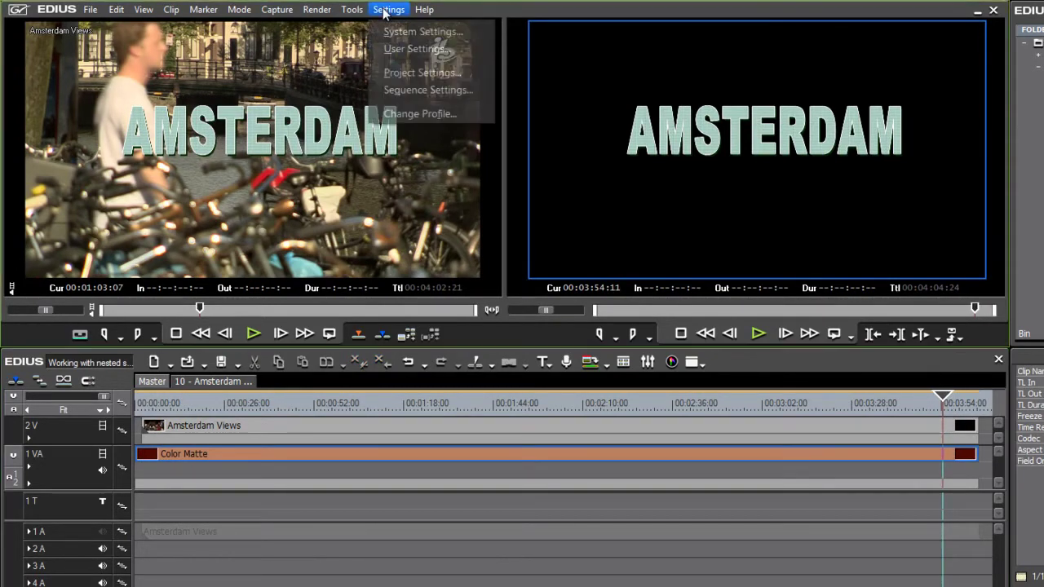
left_click(395, 71)
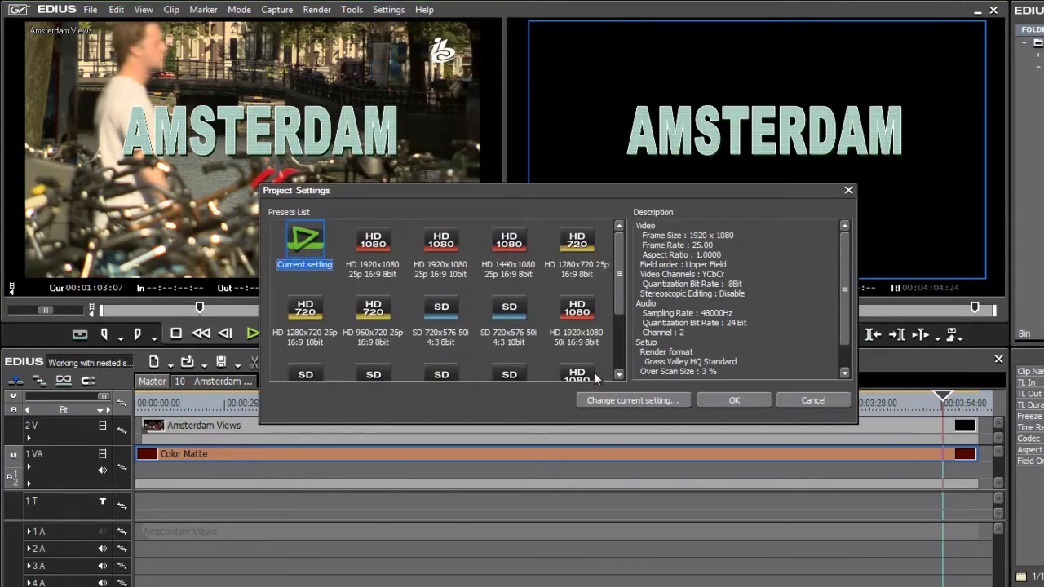
left_click(605, 401)
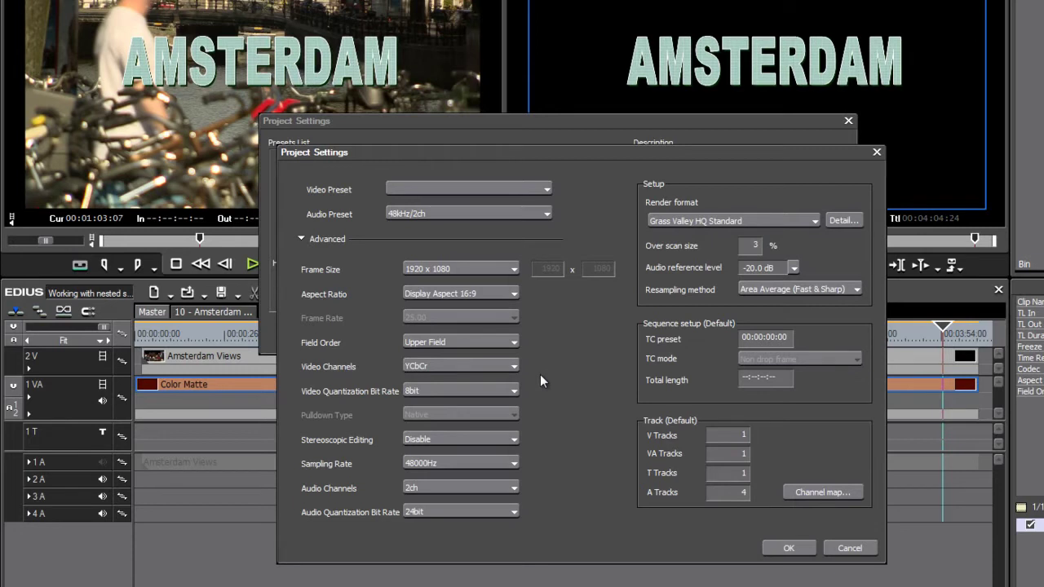
left_click(480, 366)
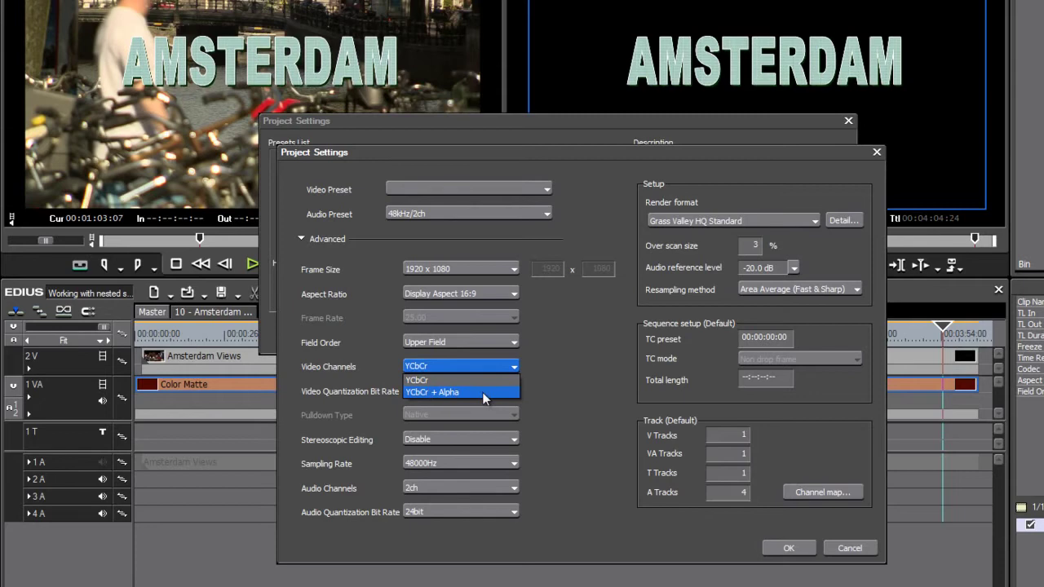
left_click(485, 394)
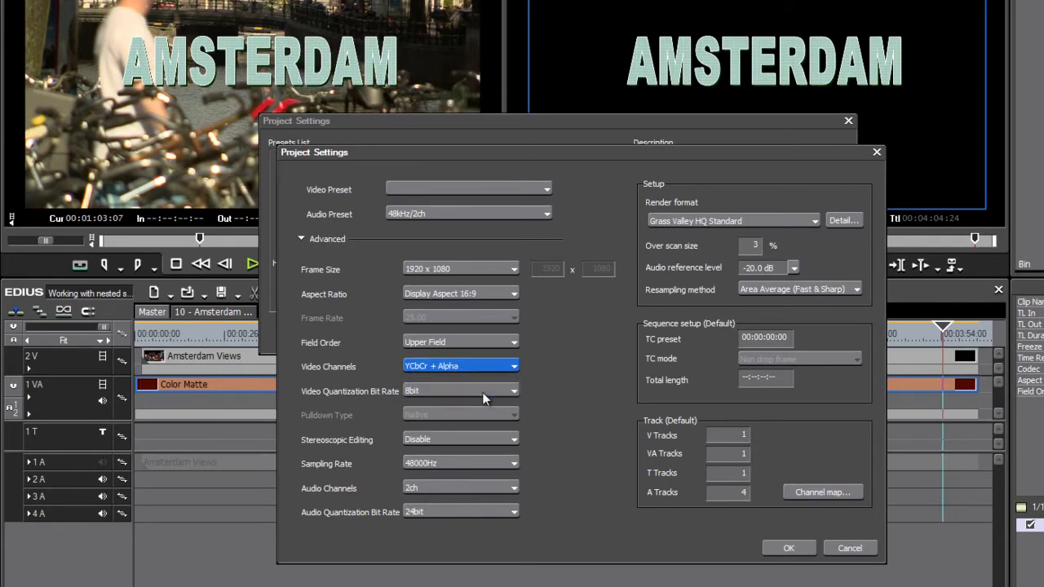
left_click(787, 548)
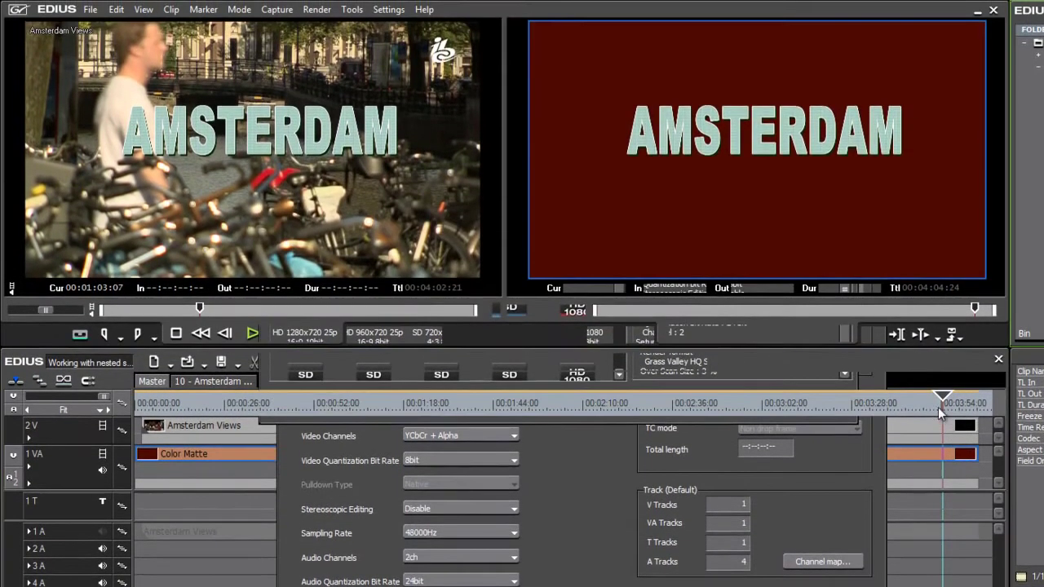
mouse_move(933, 406)
left_mouse_down()
mouse_move(826, 421)
mouse_move(936, 425)
left_mouse_up()
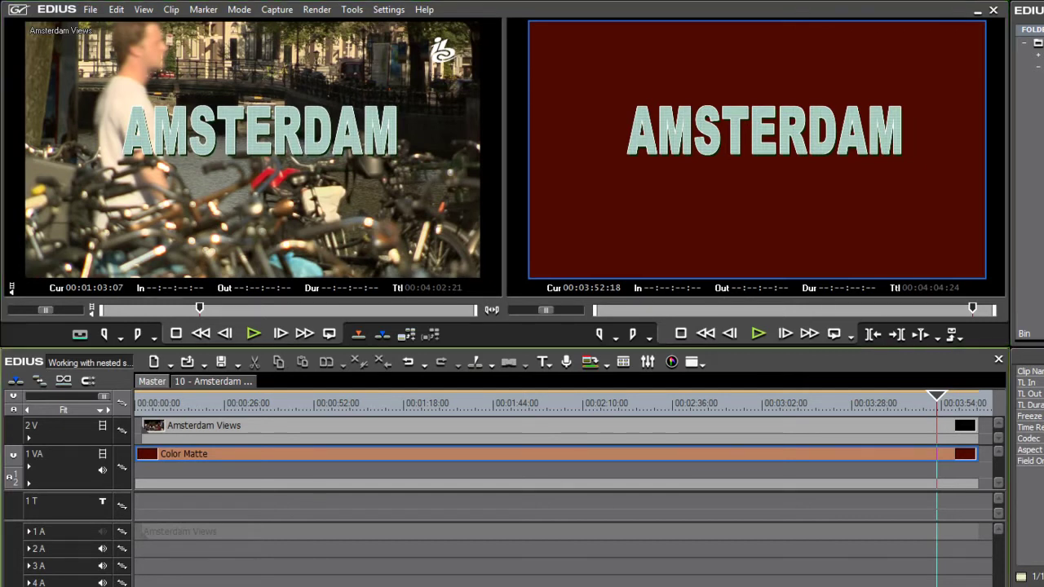
Place the Choices sequence on 2V after Amsterdam Views and pull the Color Matte back near Amsterdam Views' end
scroll(559, 489, "right", 10)
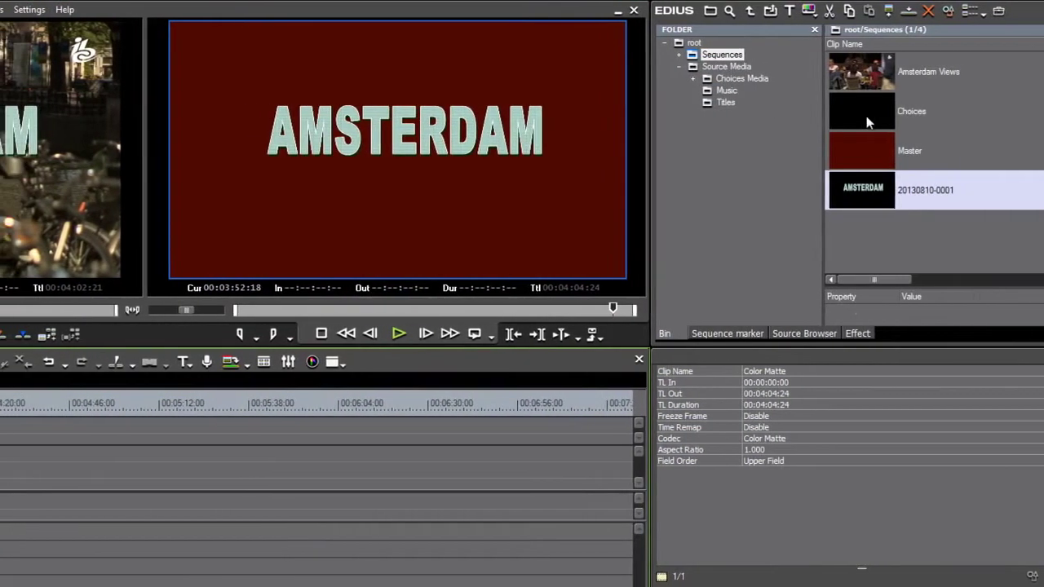
left_click(845, 115)
left_click_drag(95, 439, 94, 432)
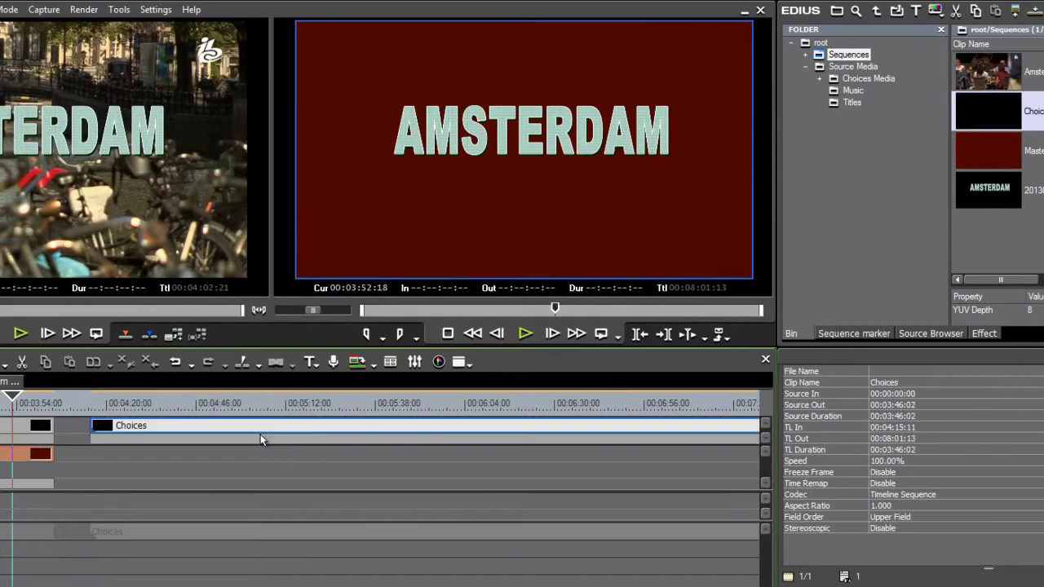
left_click(441, 405)
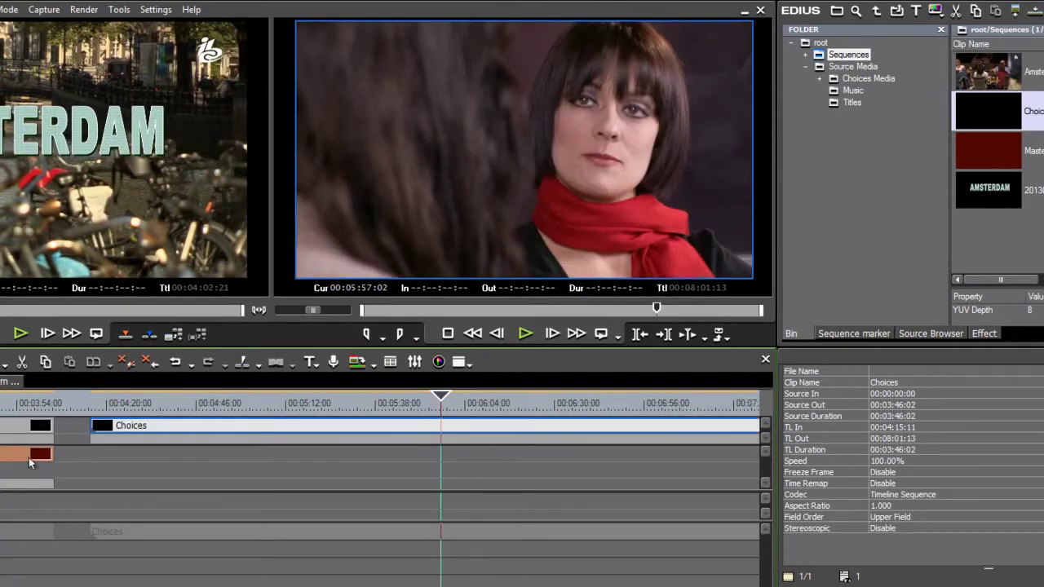
left_click_drag(55, 455, 711, 455)
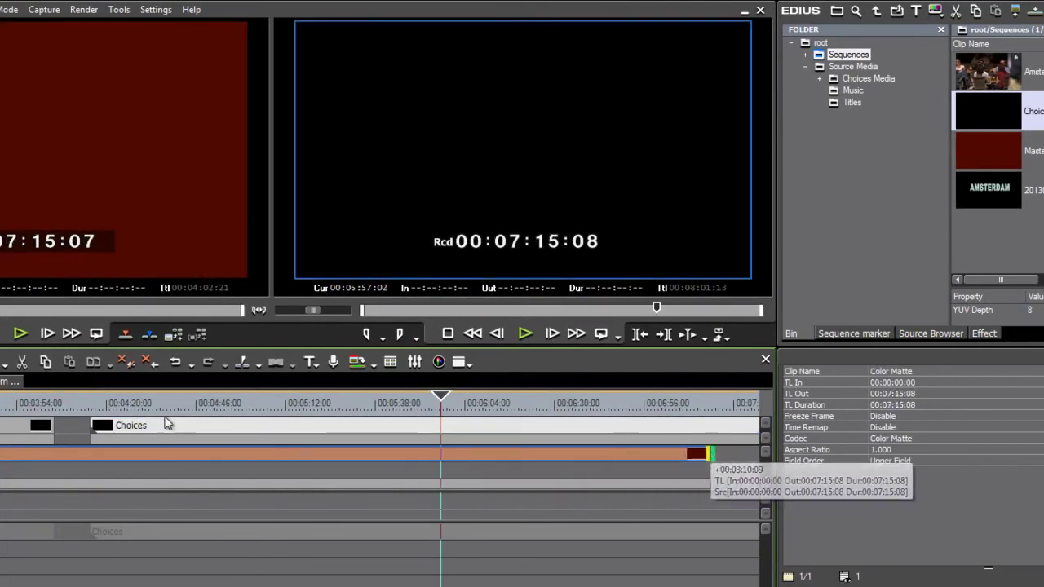
left_click(143, 406)
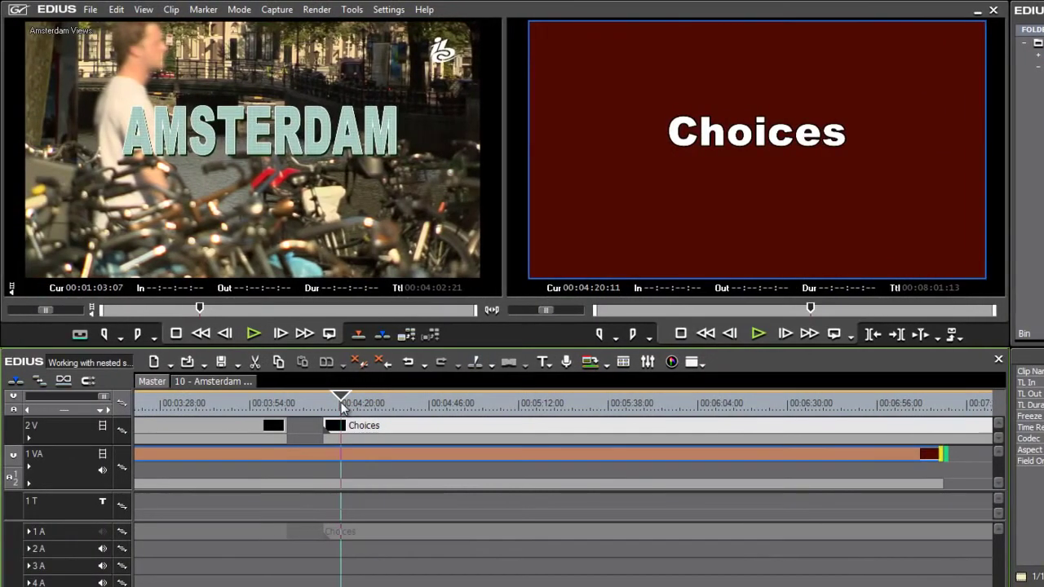
left_click_drag(943, 454, 287, 453)
mouse_move(340, 405)
left_mouse_down()
mouse_move(397, 431)
mouse_move(455, 424)
mouse_move(349, 414)
left_mouse_up()
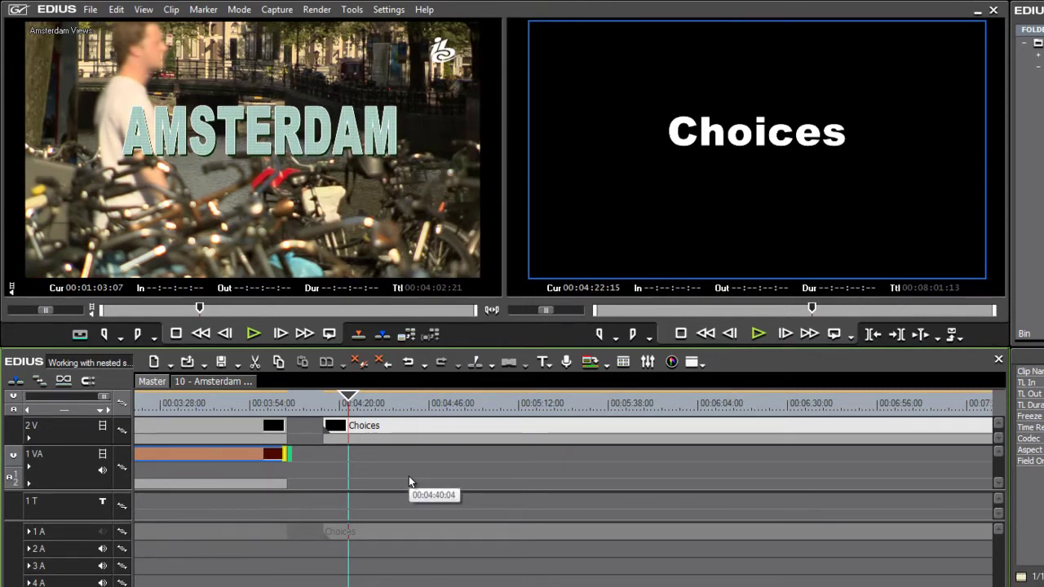
Stretch the Color Matte under Choices to 00:06:48:11 and scrub into Choices at 00:06:34:04
left_click_drag(291, 456, 850, 478)
left_click(363, 412)
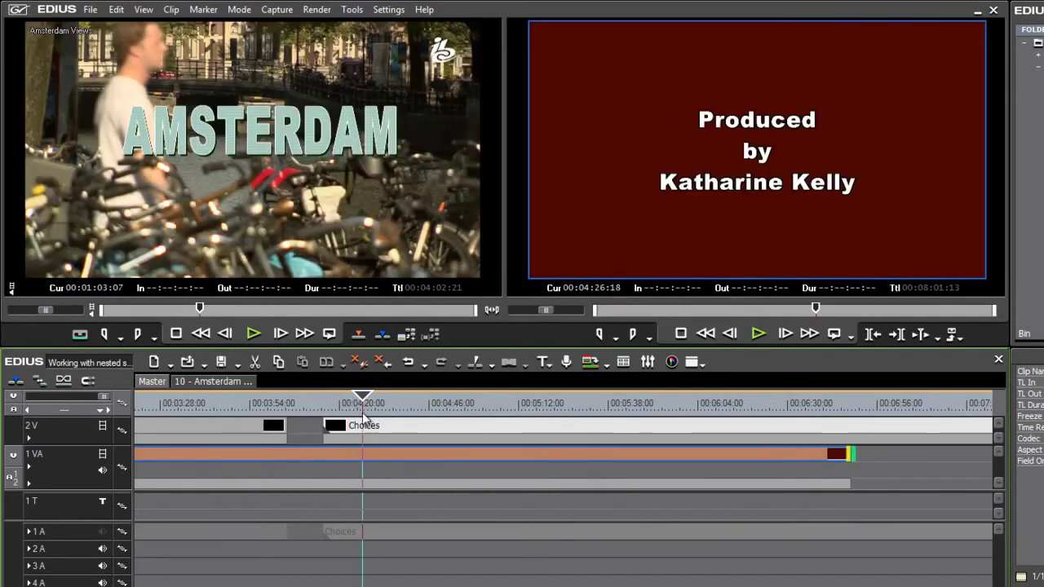
left_click_drag(362, 412, 342, 412)
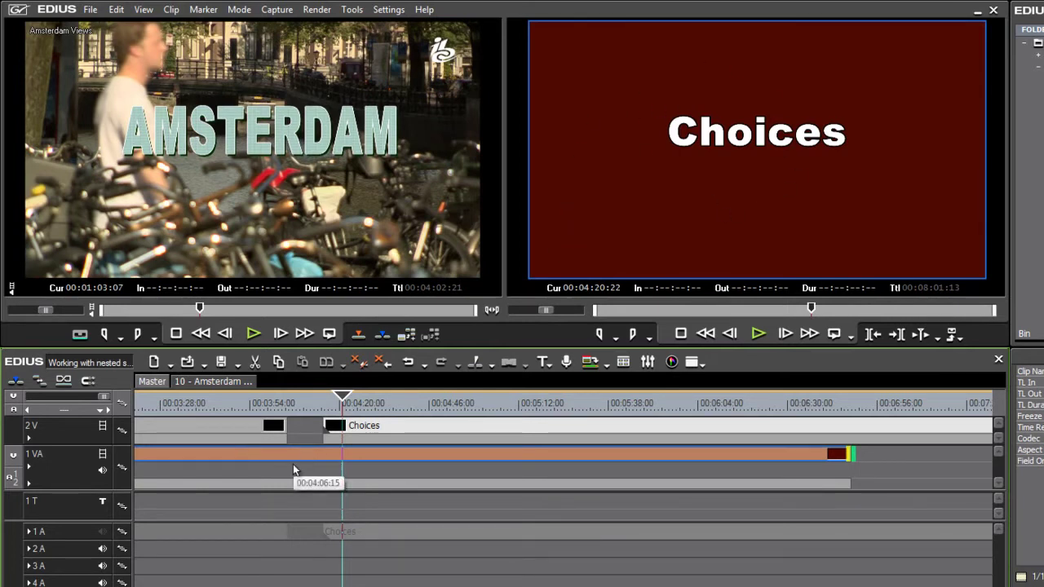
left_click(655, 404)
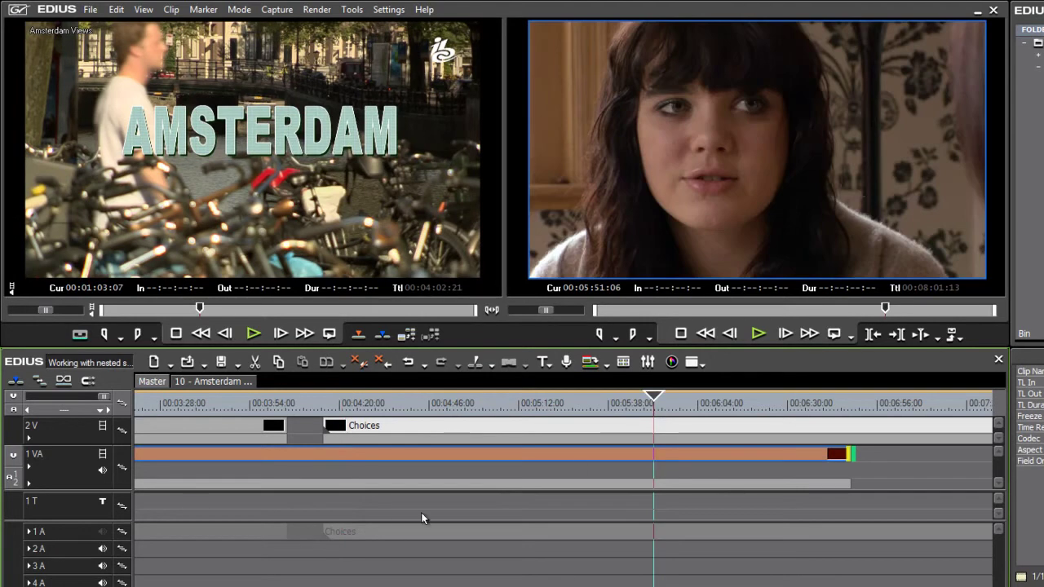
left_click(53, 410)
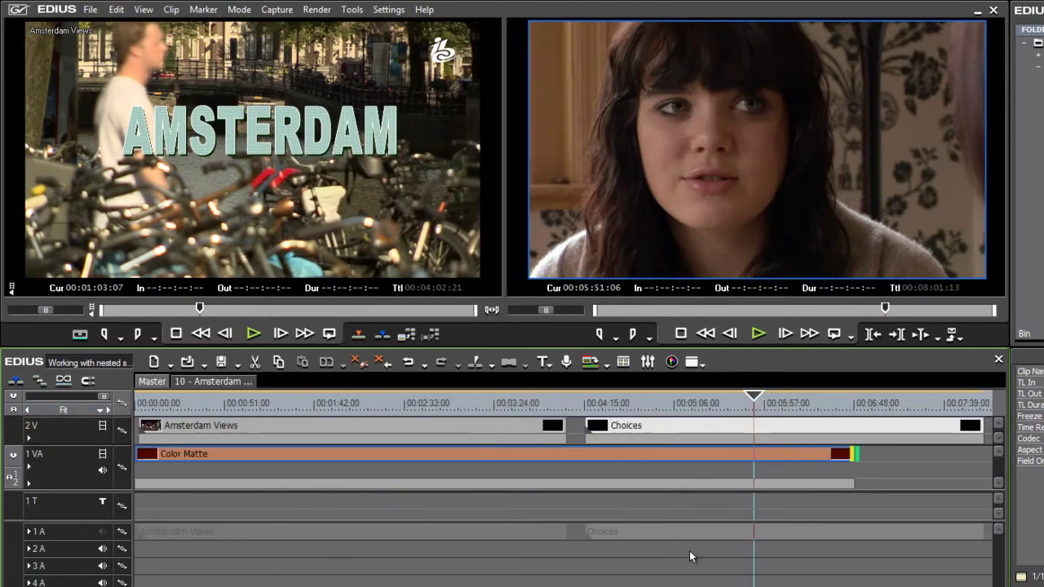
left_click(882, 481)
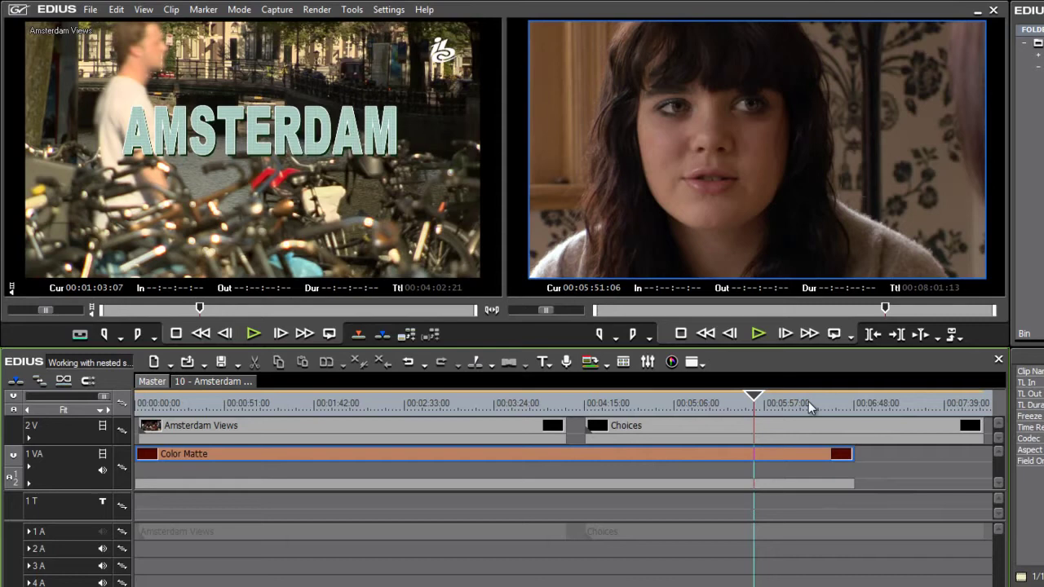
left_click(761, 404)
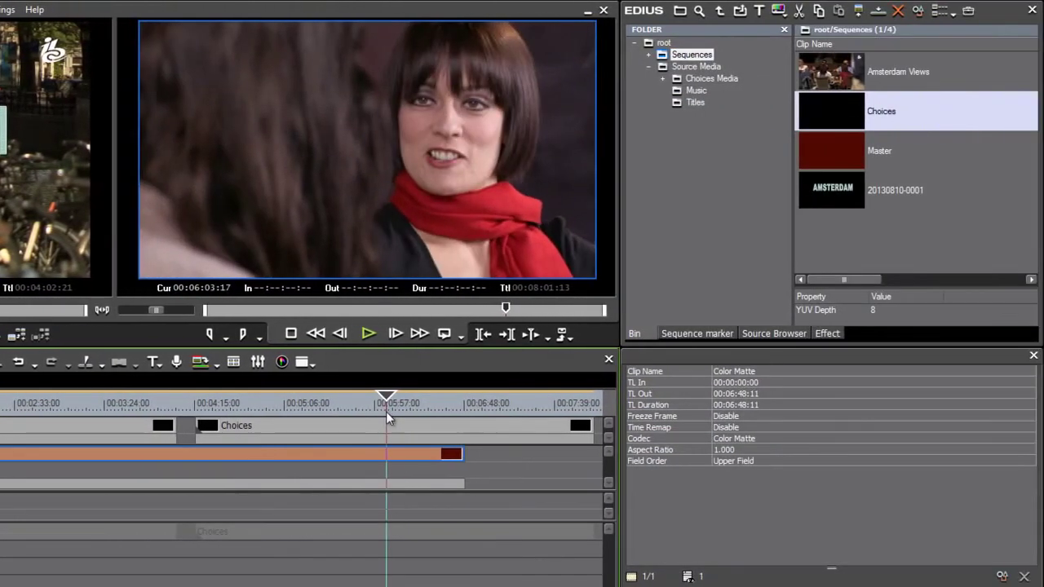
left_click_drag(775, 411, 845, 438)
mouse_move(457, 433)
left_mouse_down()
mouse_move(423, 426)
mouse_move(439, 429)
left_mouse_up()
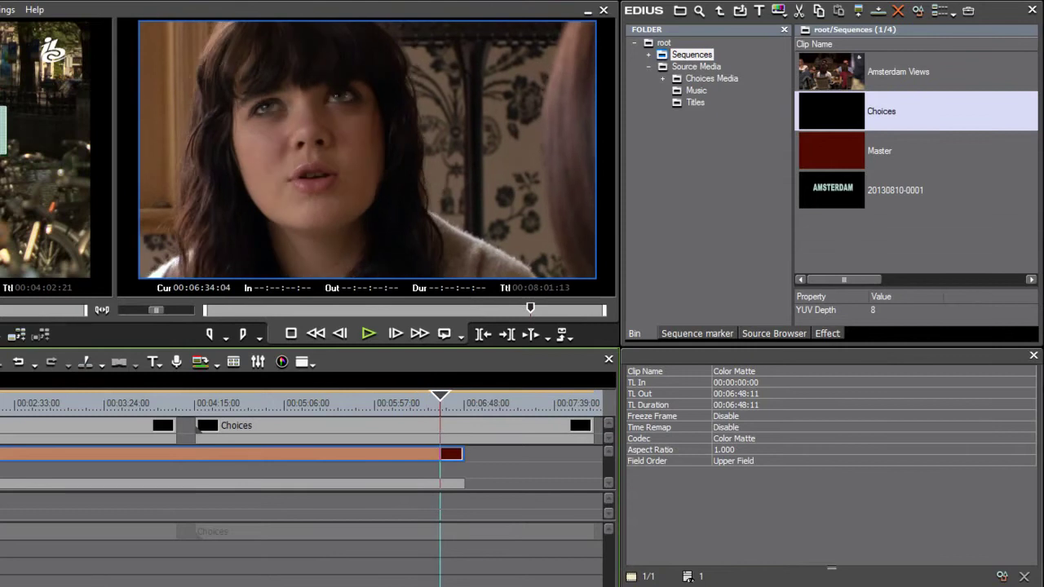
Apply the YUV Curve filter from the Color Correction effects onto the Choices clip
left_click(830, 336)
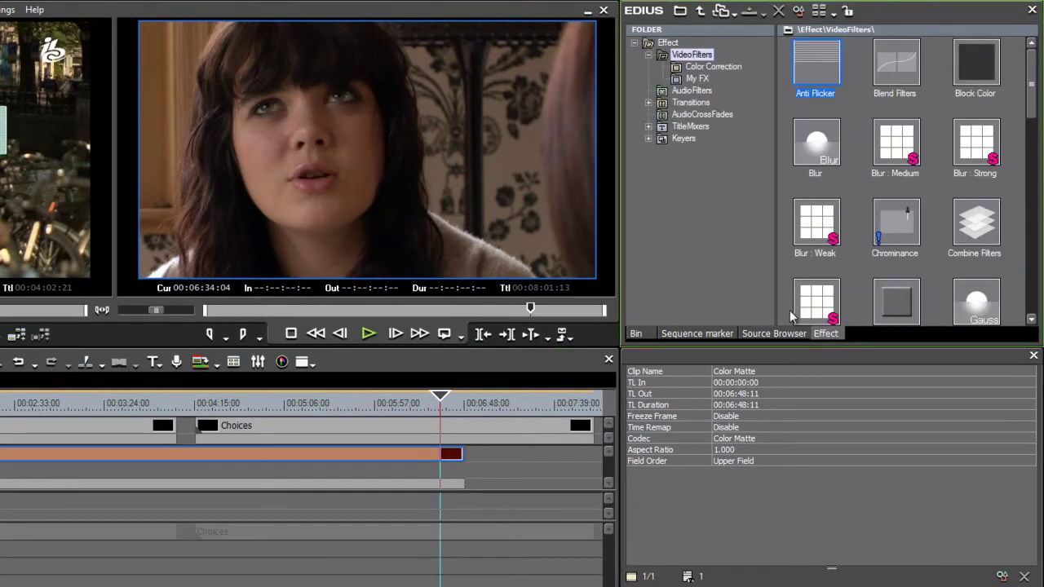
left_click(689, 68)
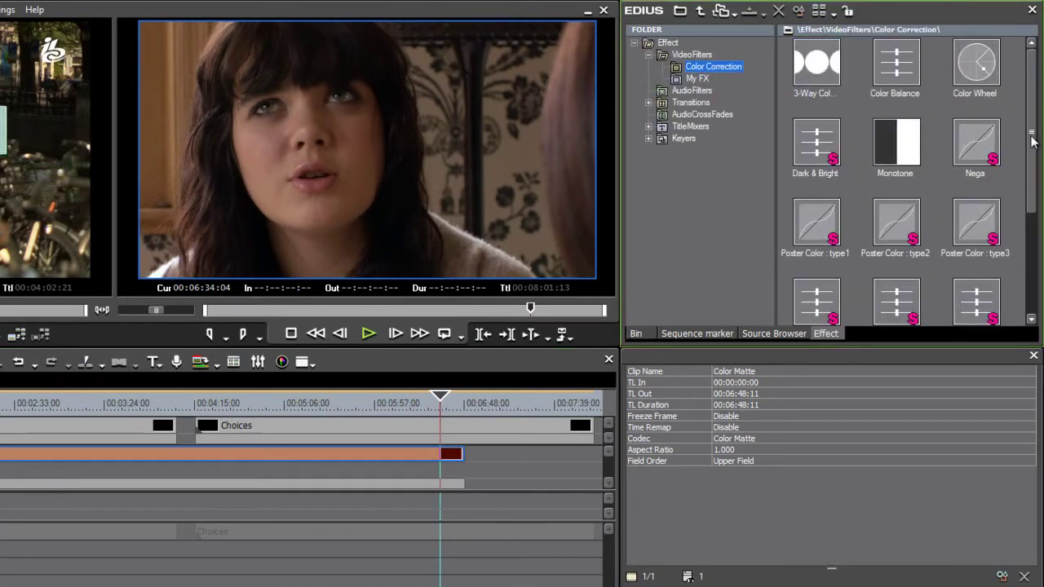
left_click_drag(1031, 142, 1027, 260)
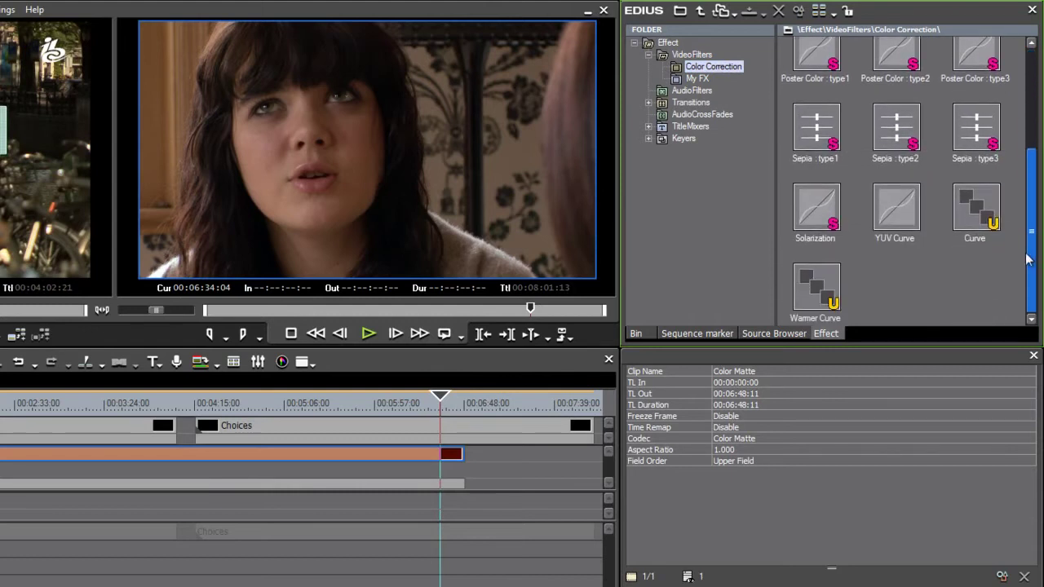
left_click_drag(888, 209, 299, 424)
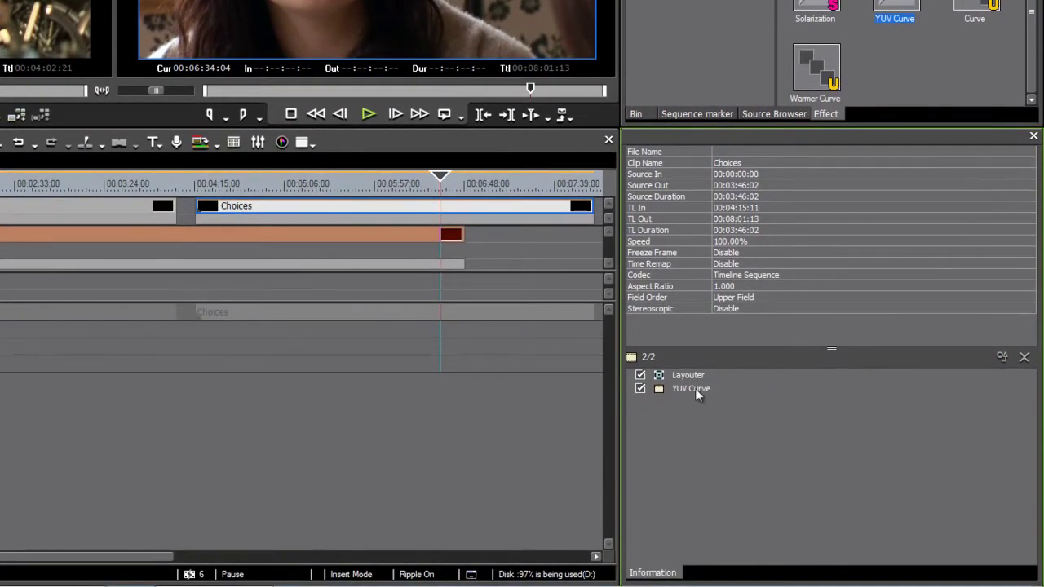
Bend the YUV Curve filter's Y curve into an S shape and confirm it
double_click(694, 388)
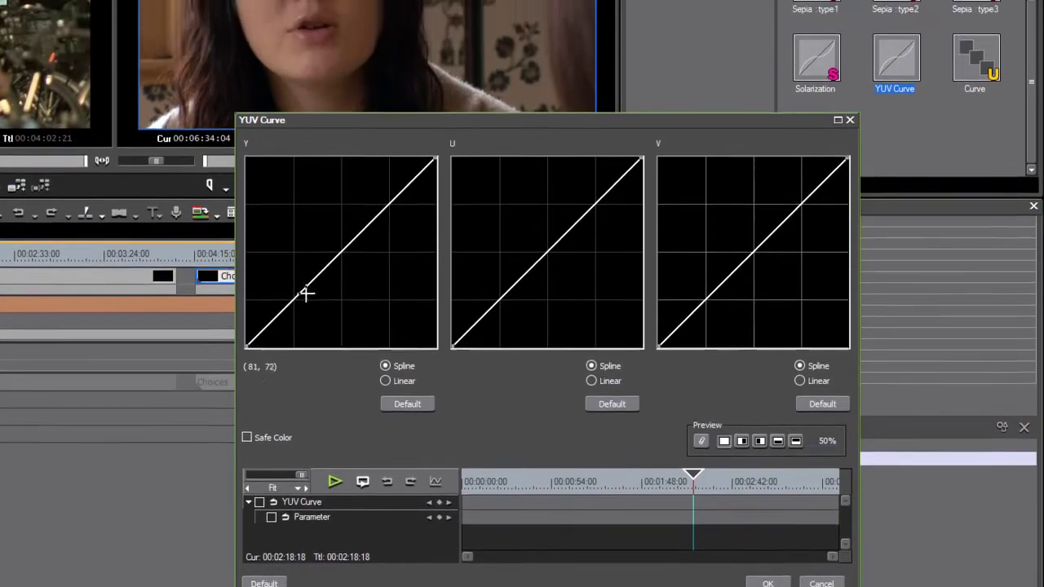
left_click_drag(306, 215, 310, 230)
left_click_drag(370, 349, 381, 345)
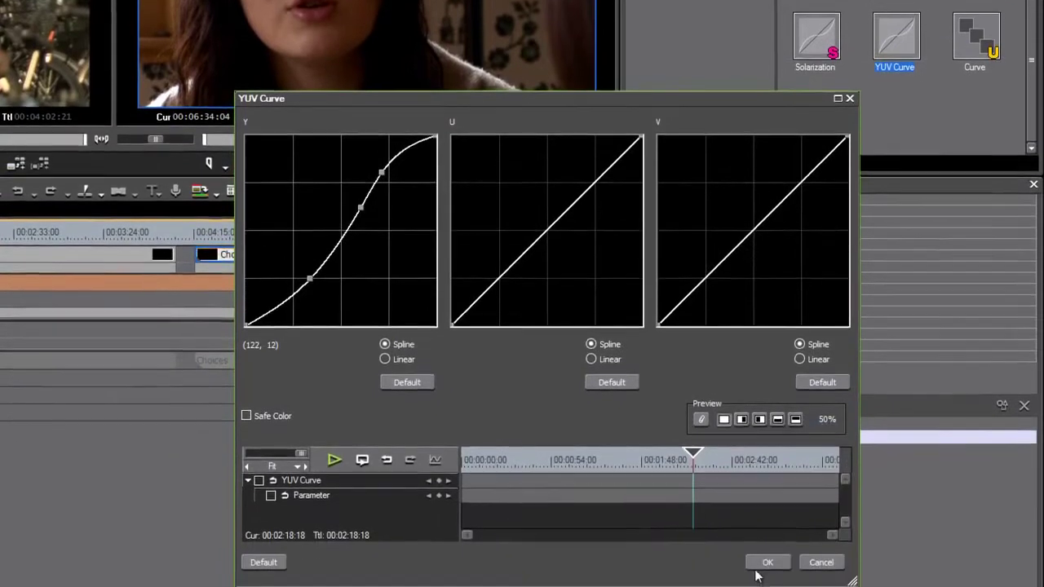
left_click(762, 562)
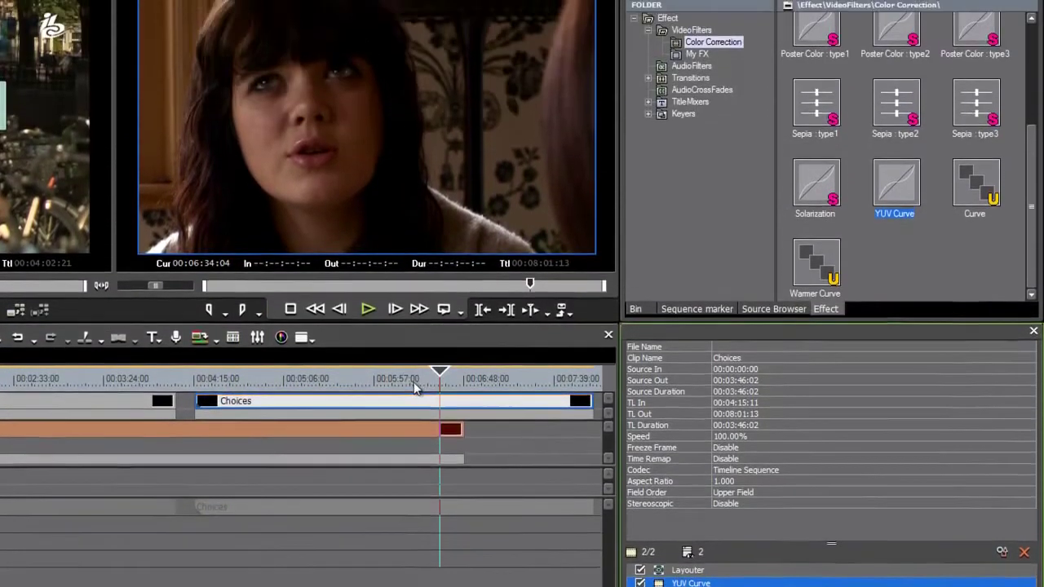
Open the nested Choices sequence from the Master timeline and park the playhead at 00:01:26:19
left_click(365, 240)
left_click_drag(365, 411, 329, 414)
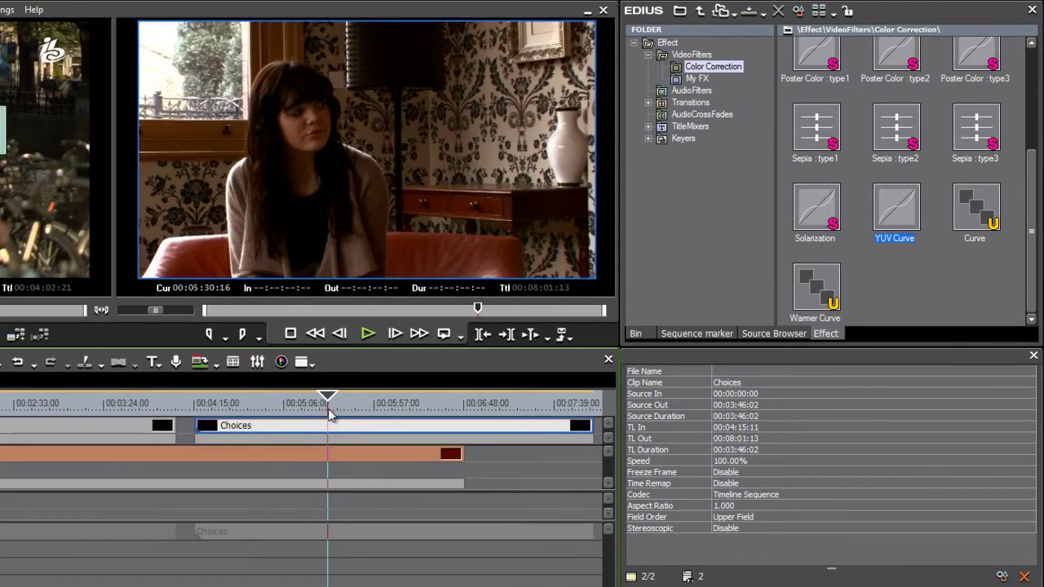
double_click(278, 428)
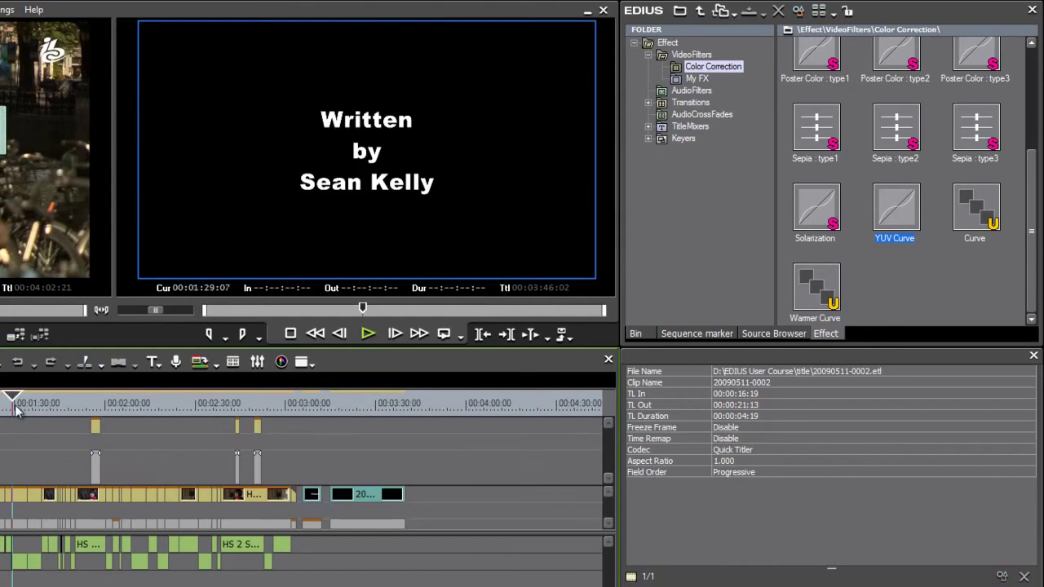
left_click_drag(15, 408, 32, 413)
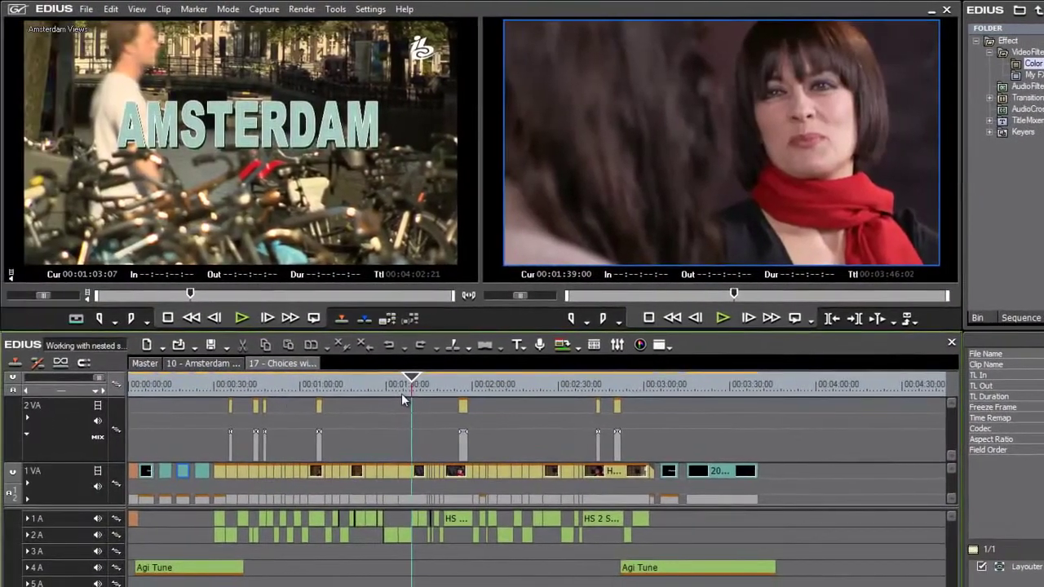
left_click_drag(401, 393, 376, 388)
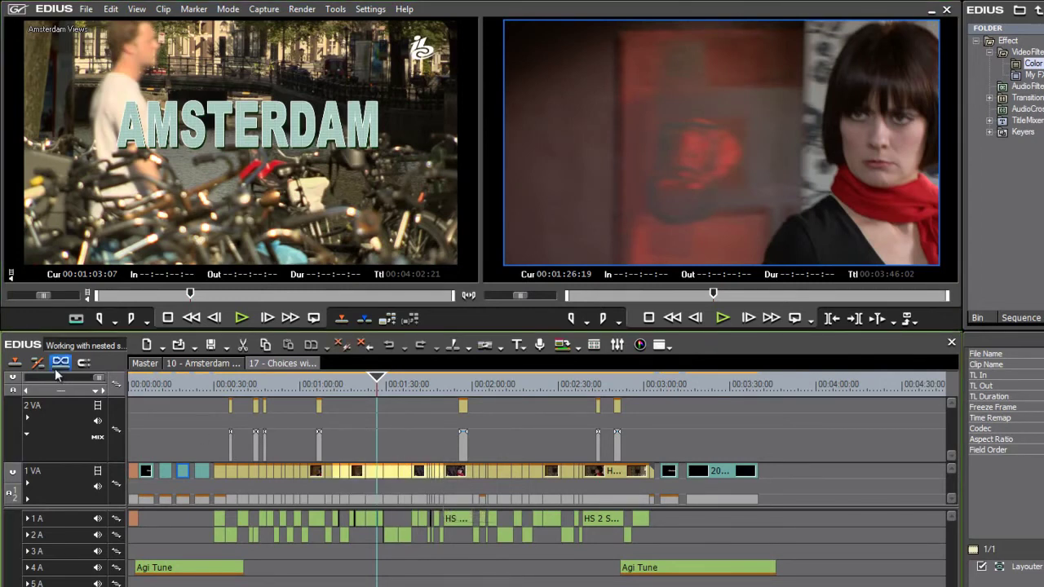
Zoom the timeline scale in to 2 Seconds
left_click(28, 391)
left_click(28, 391)
left_click(28, 391)
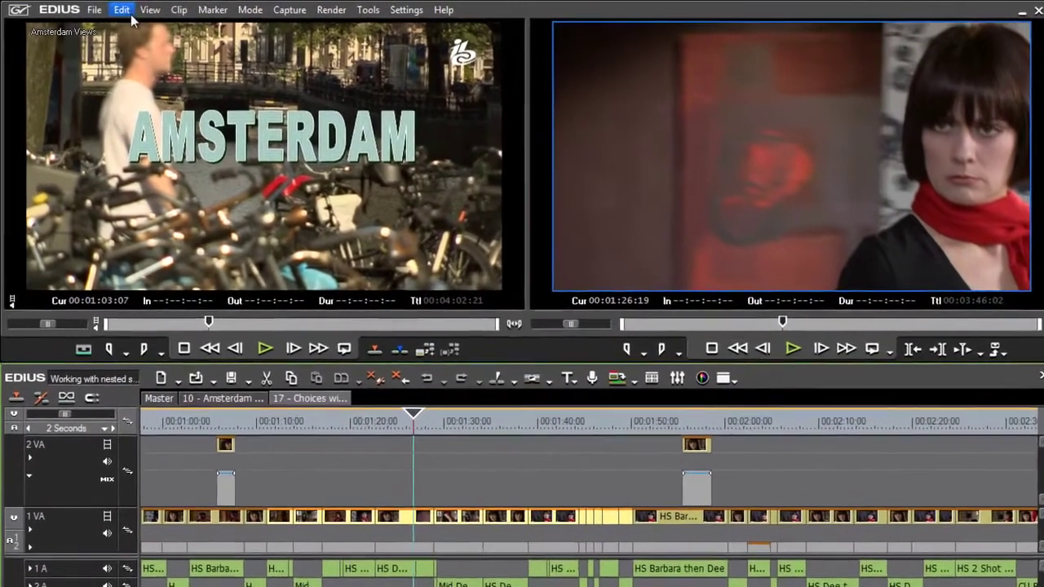
Add the selected clips to the bin as sequence '17 - Choices with titles - (1)' and open it
left_click(127, 12)
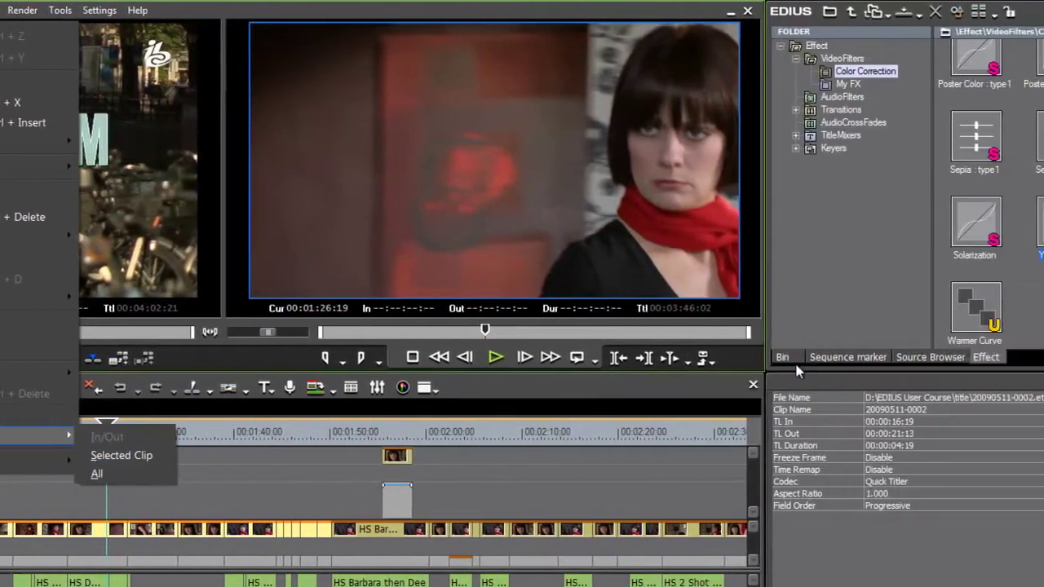
left_click(483, 455)
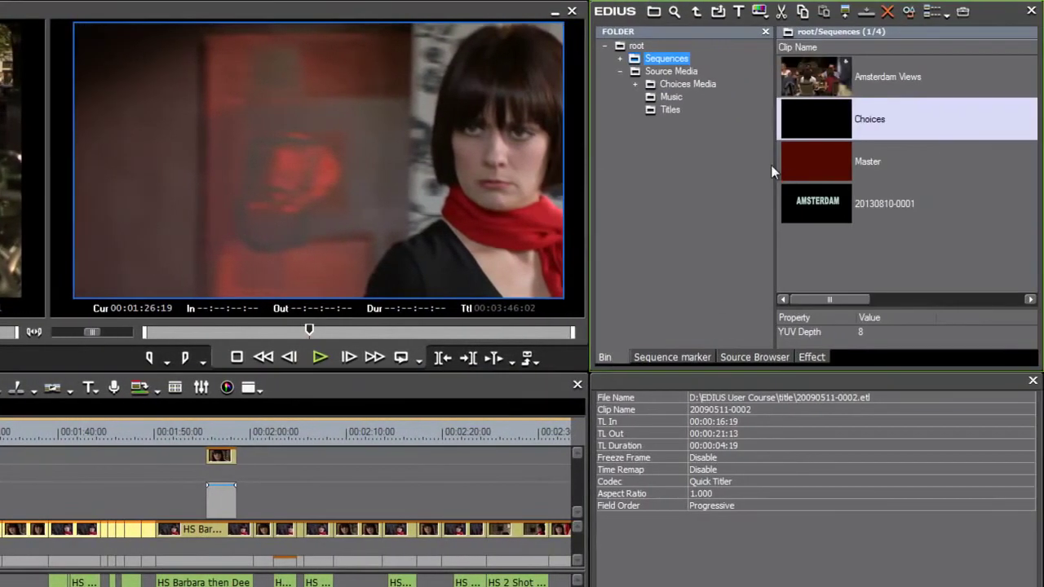
left_click(837, 273)
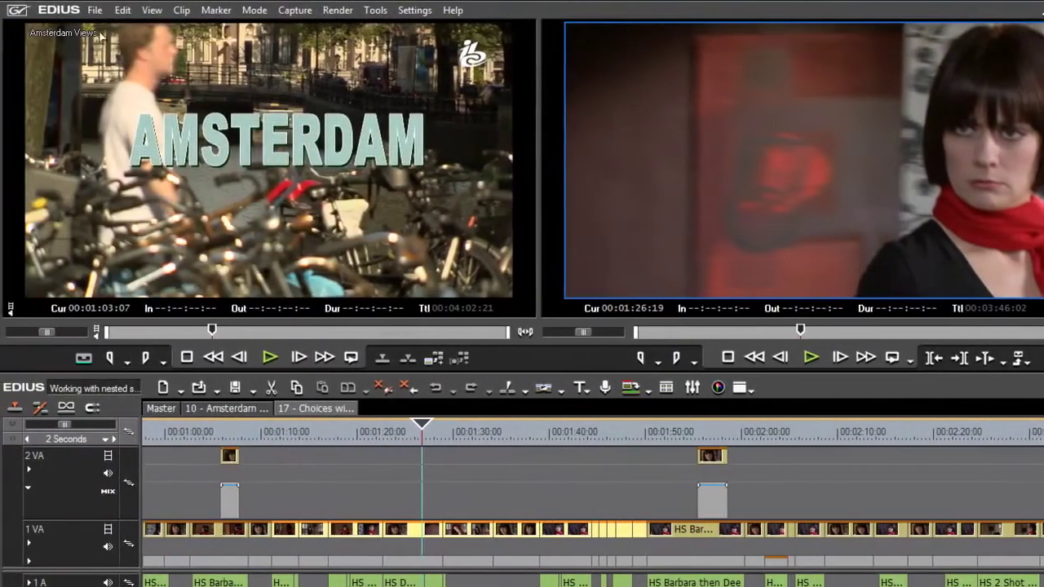
left_click(122, 10)
mouse_move(186, 437)
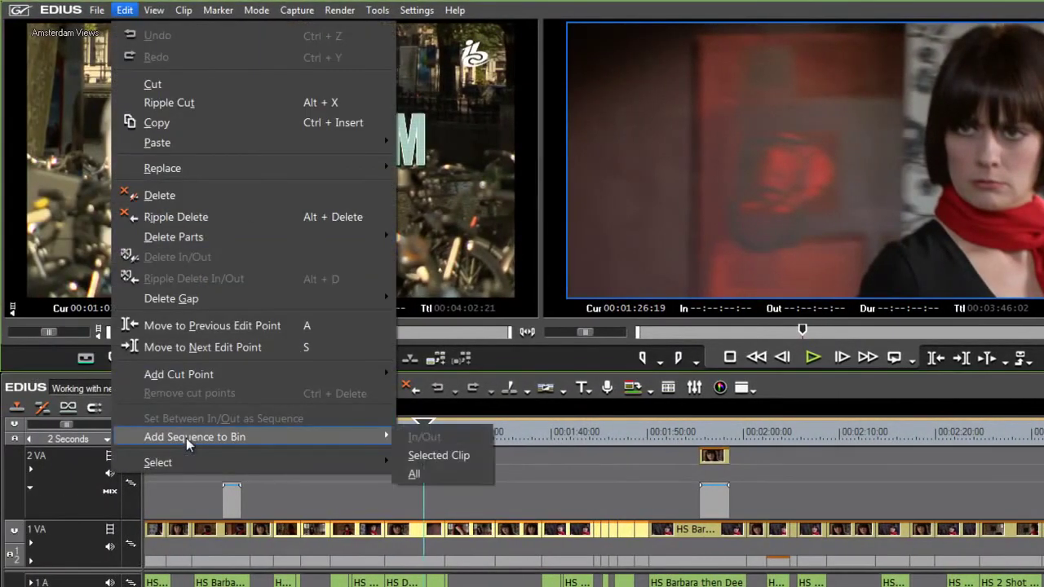
left_click(449, 456)
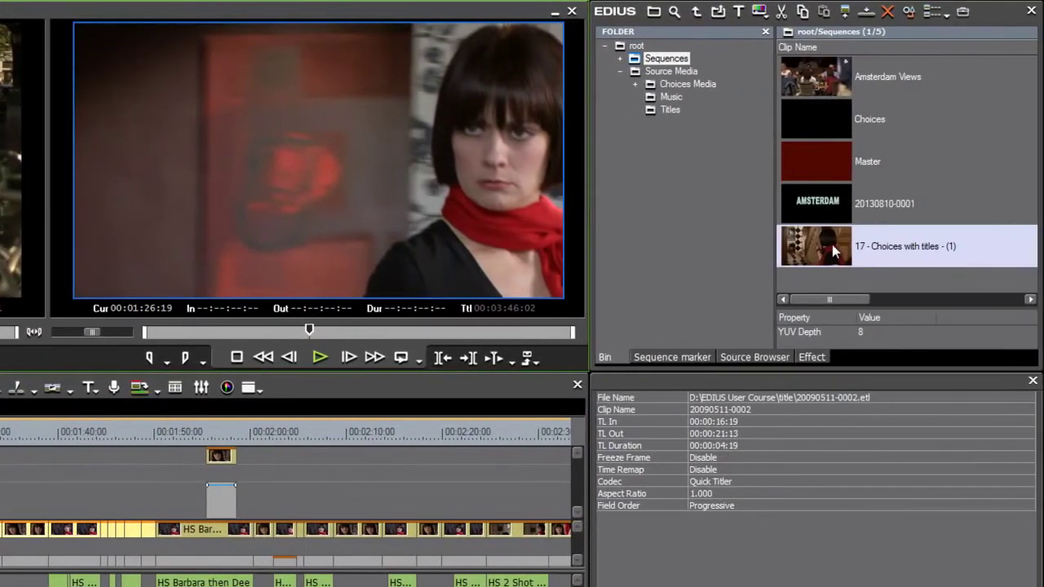
double_click(833, 251)
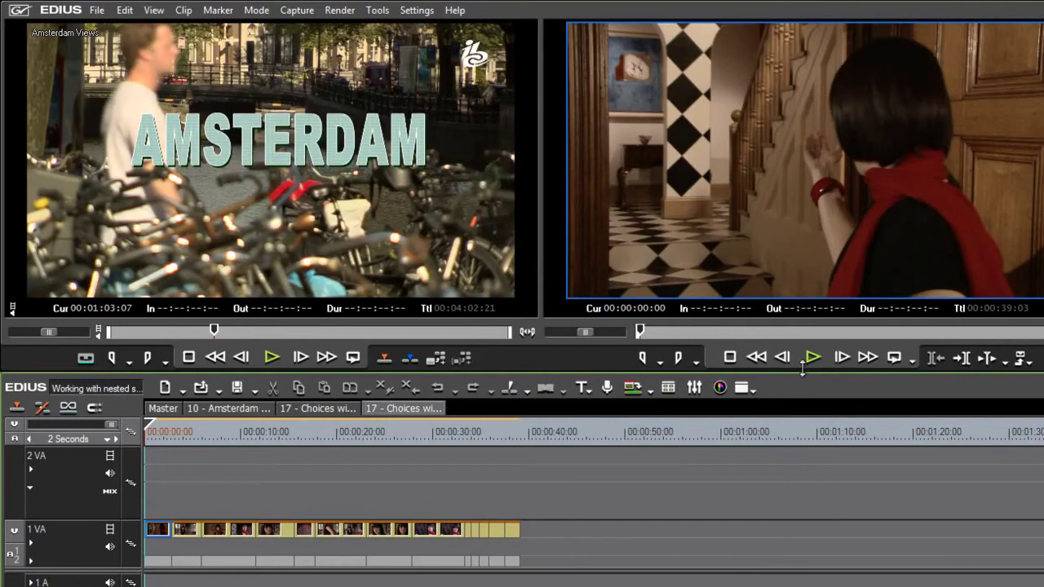
Drop '17 - Choices with titles - (1)' onto track 2 VA of Choices, about 00:01:10–00:01:49, and select it
left_click(298, 409)
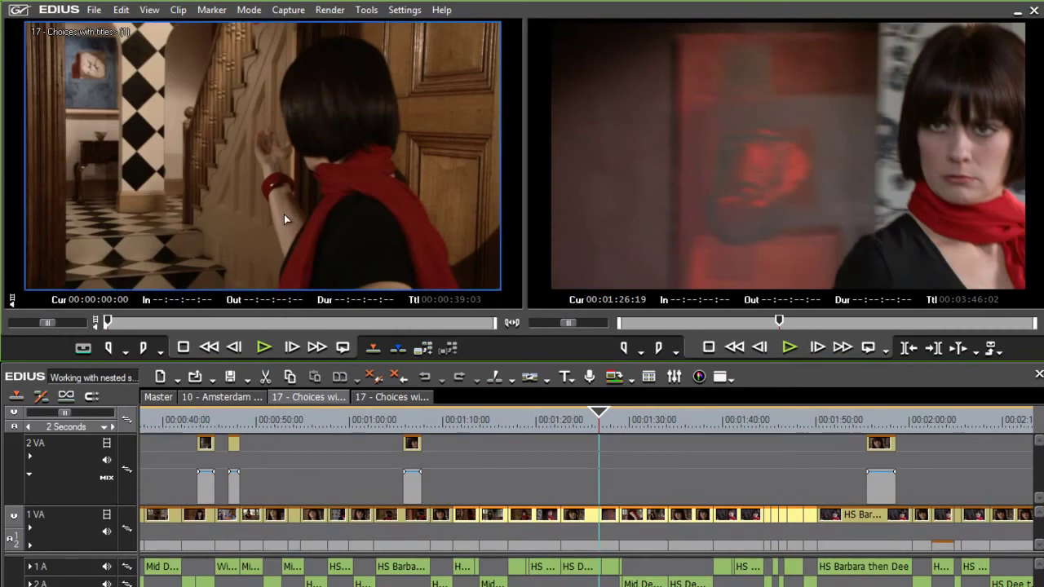
left_click_drag(284, 218, 456, 491)
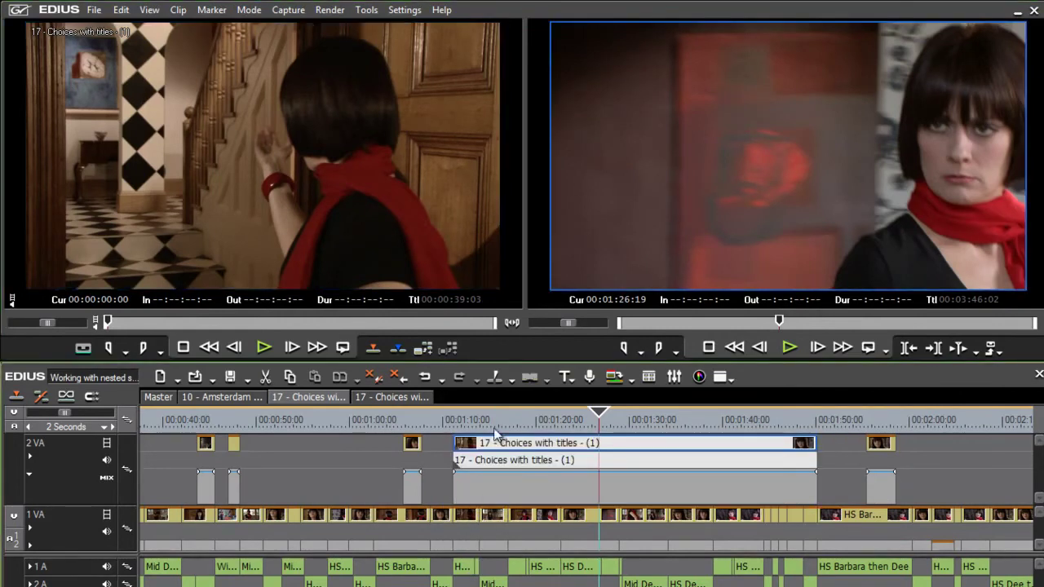
left_click_drag(494, 434, 581, 432)
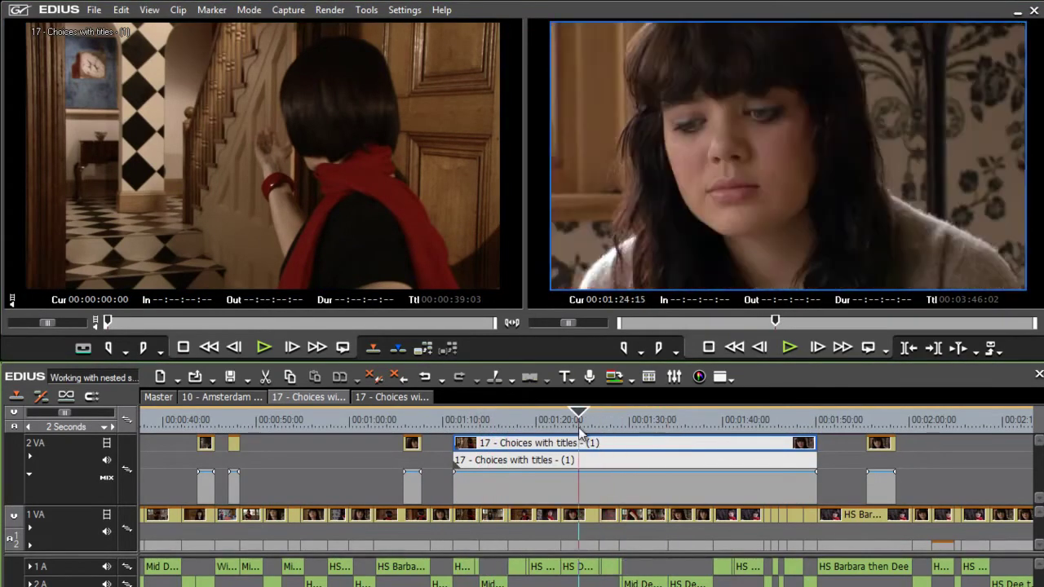
left_click_drag(479, 419, 732, 440)
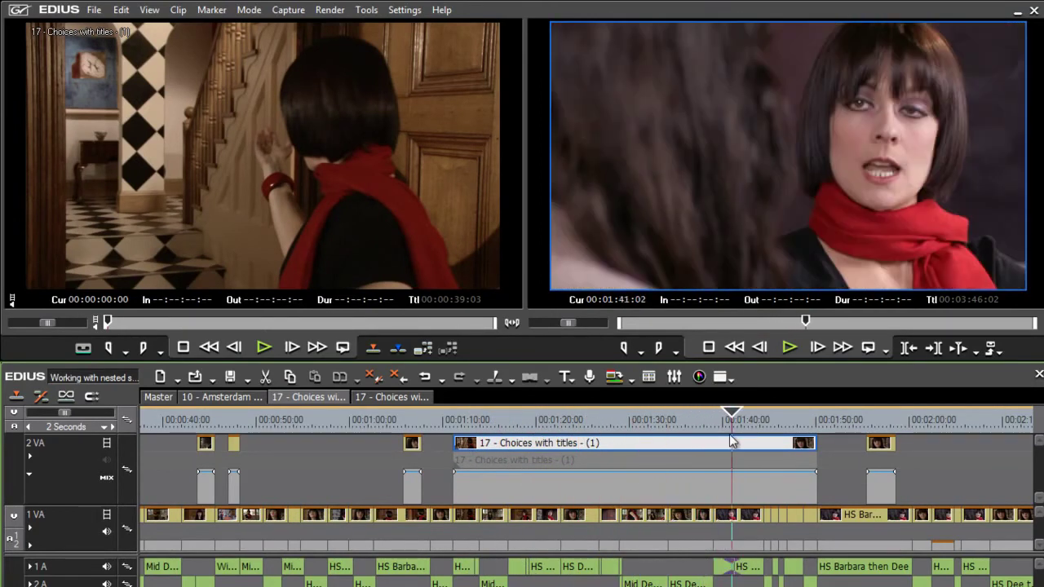
left_click(538, 515)
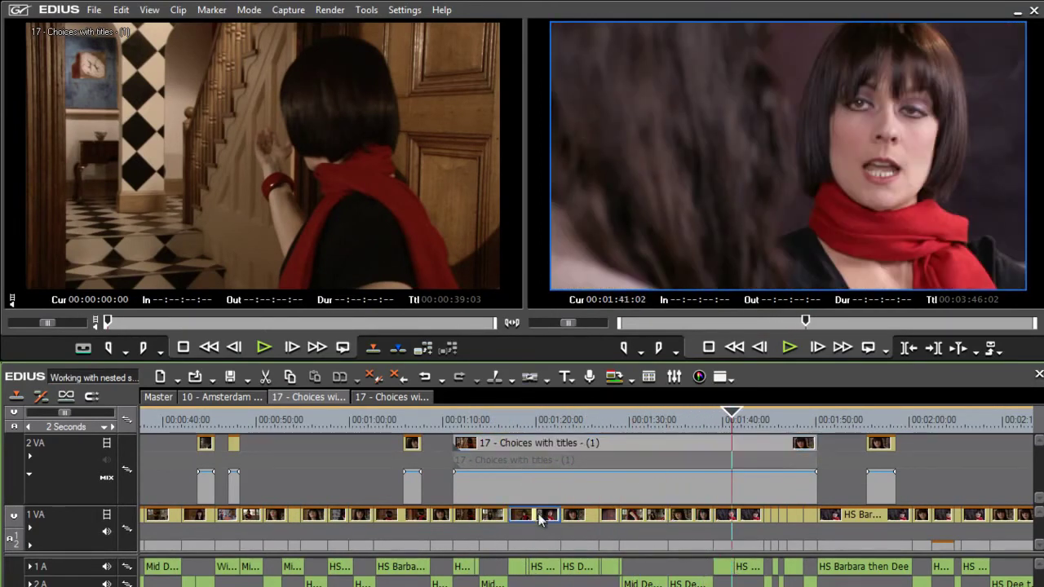
left_click(541, 444)
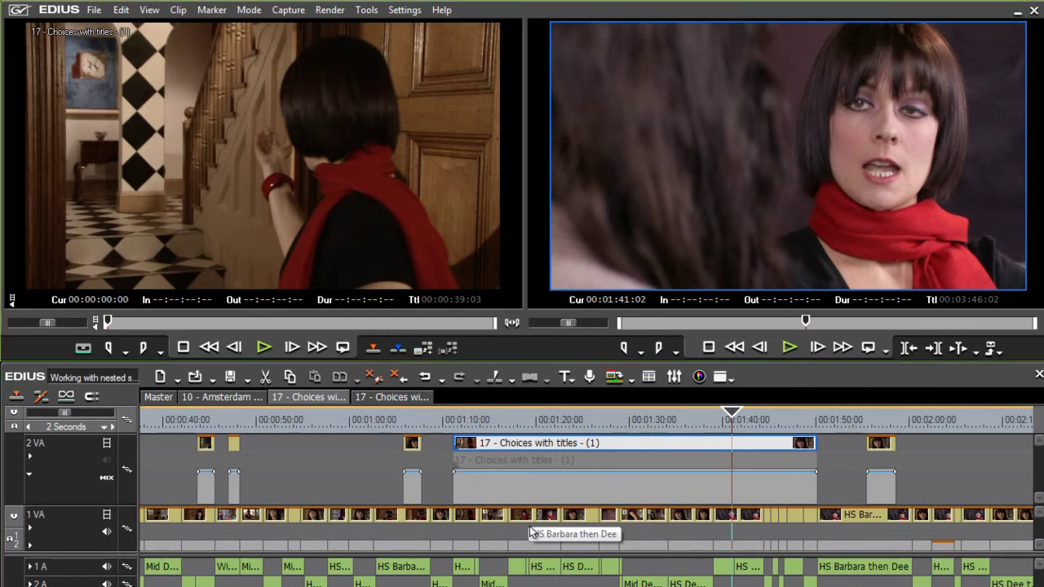
Remove the 2 VA nested clip, mark In 00:01:14:21 and Out 00:01:46:15, and set that range as a sequence
key("ctrl+z")
key("ctrl+z")
left_click_drag(525, 420, 488, 420)
key("i")
left_click(786, 424)
key("o")
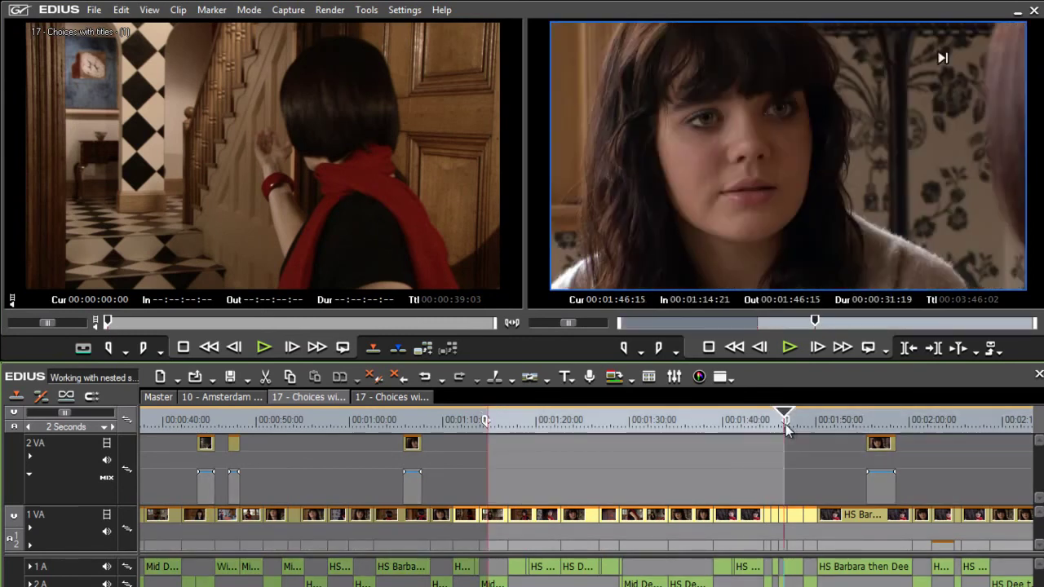
left_click(121, 12)
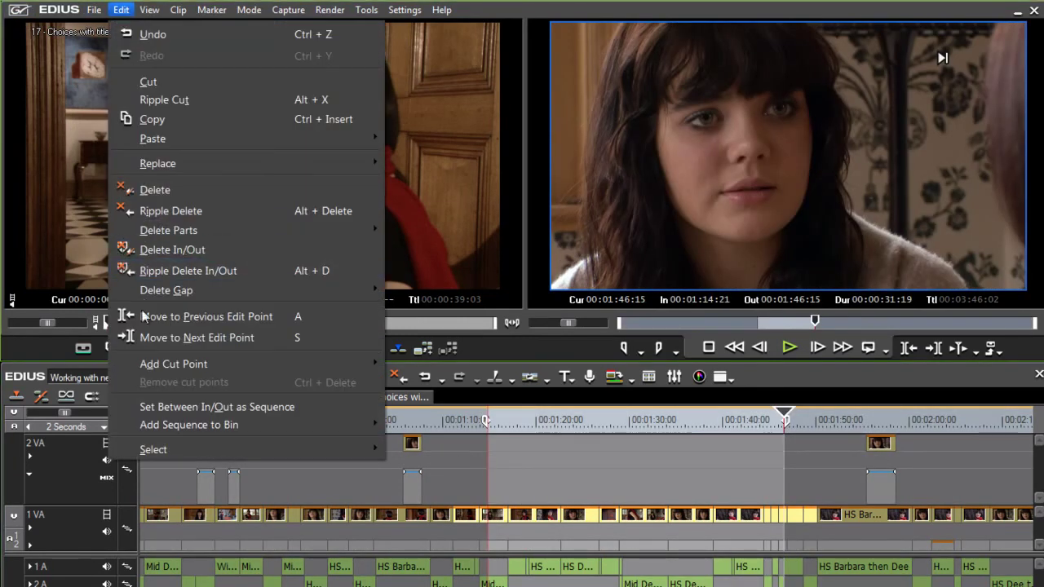
left_click(307, 405)
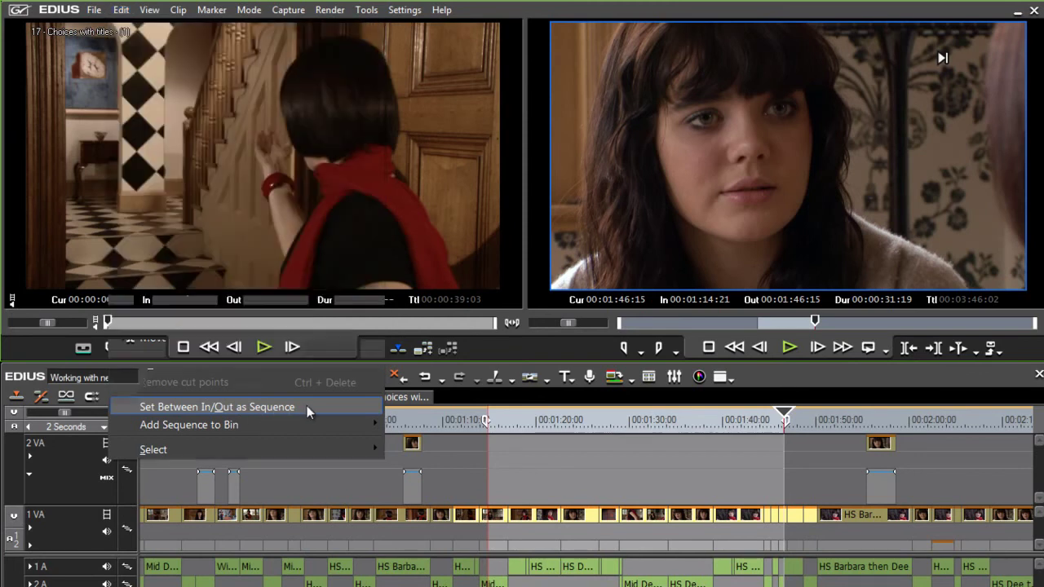